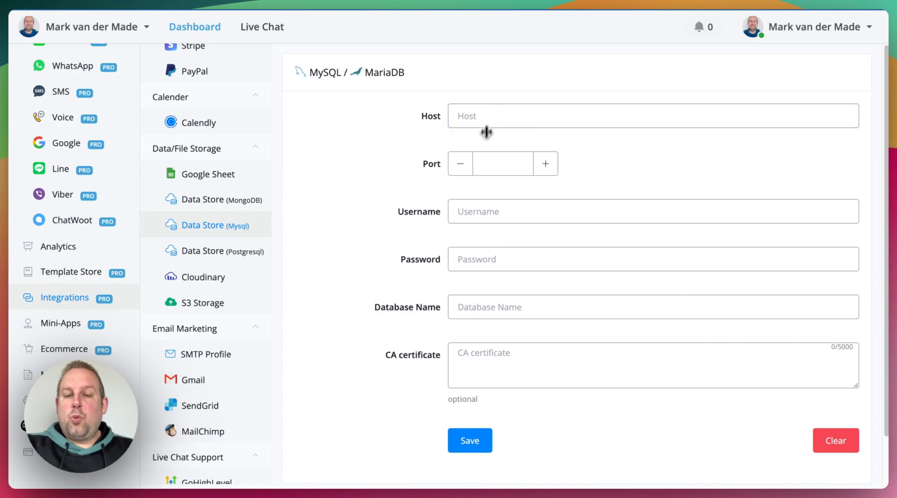
scroll(523, 210, "down", 2)
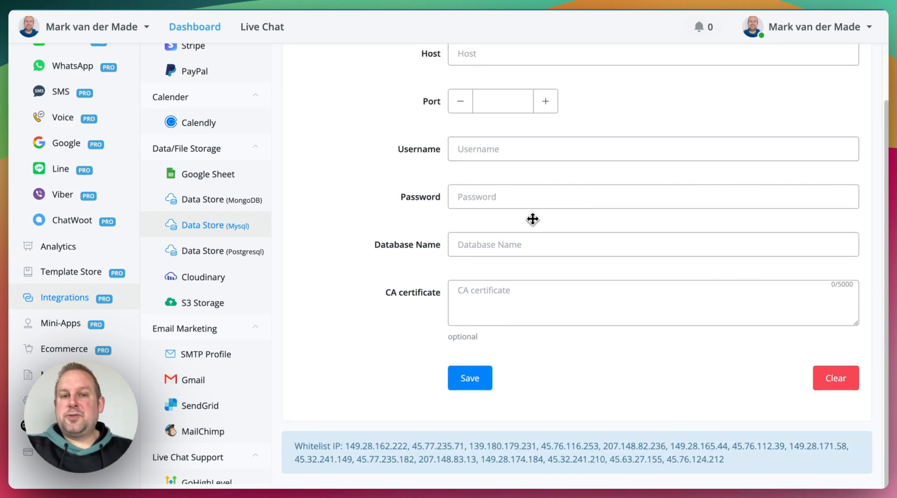
scroll(533, 218, "up", 2)
left_click(488, 113)
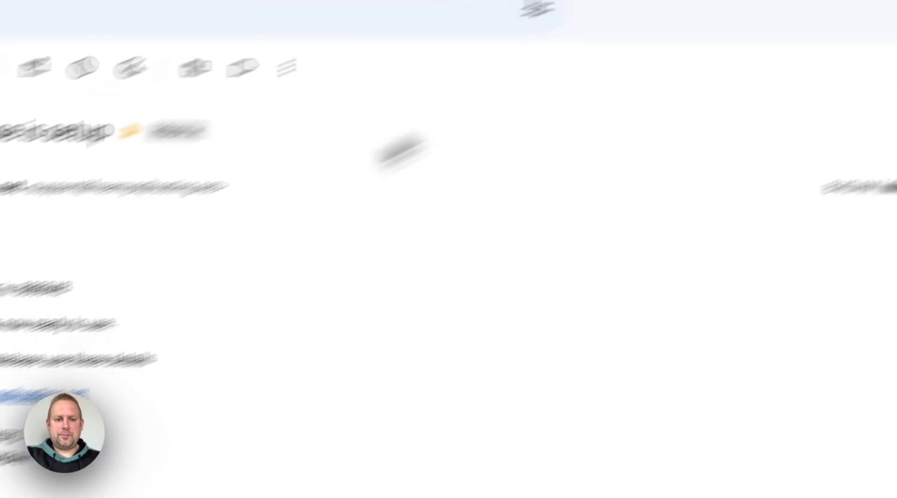
right_click(262, 272)
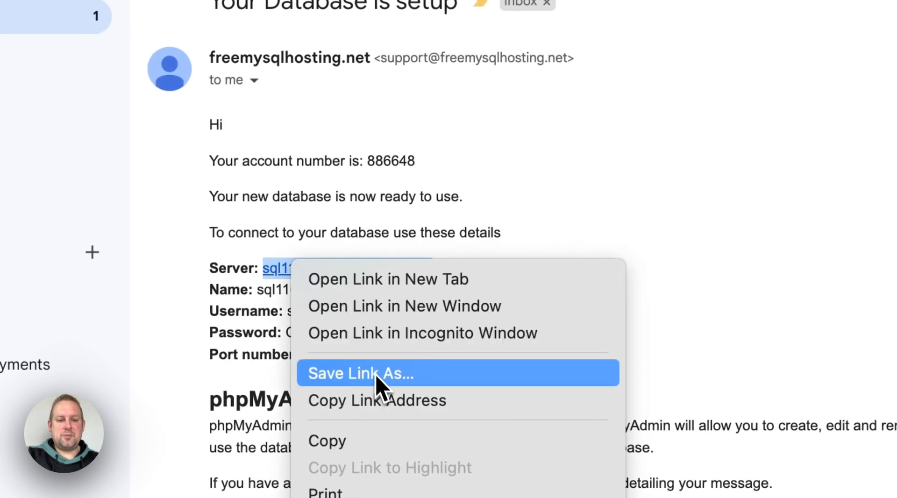
left_click(391, 400)
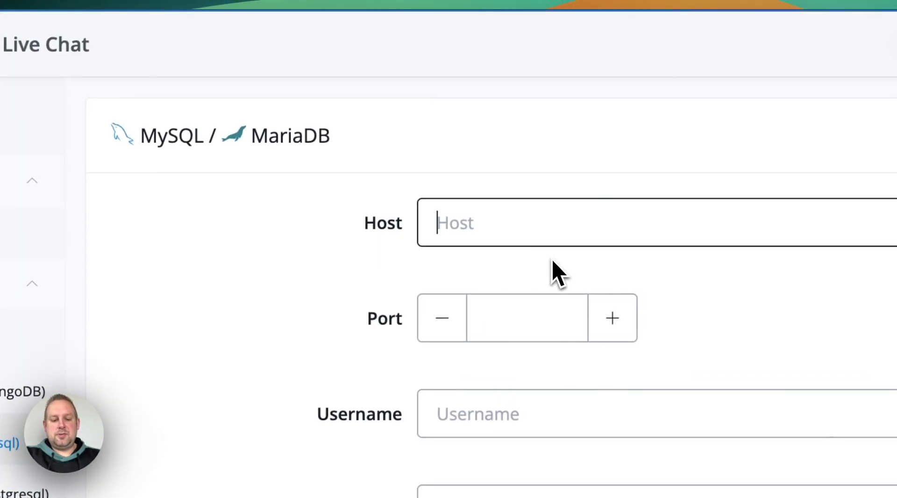
key("super+v")
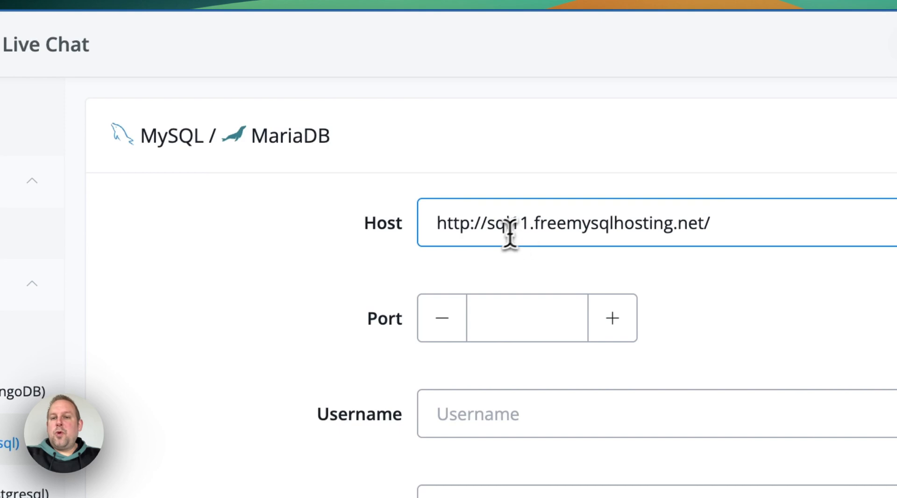
key("BackSpace")
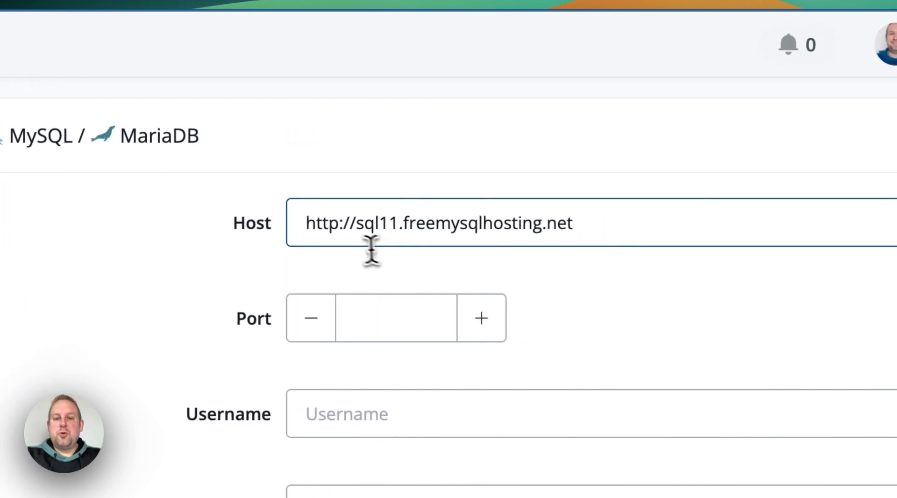
left_click_drag(353, 226, 313, 226)
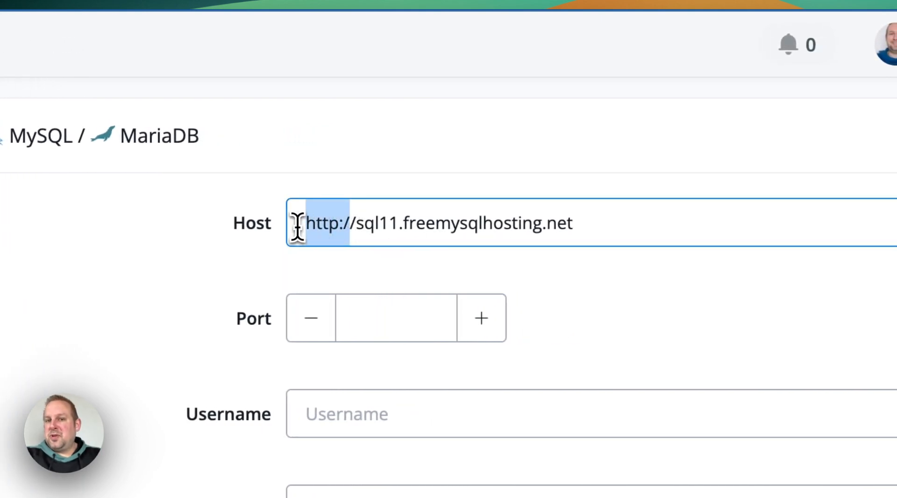
key("BackSpace")
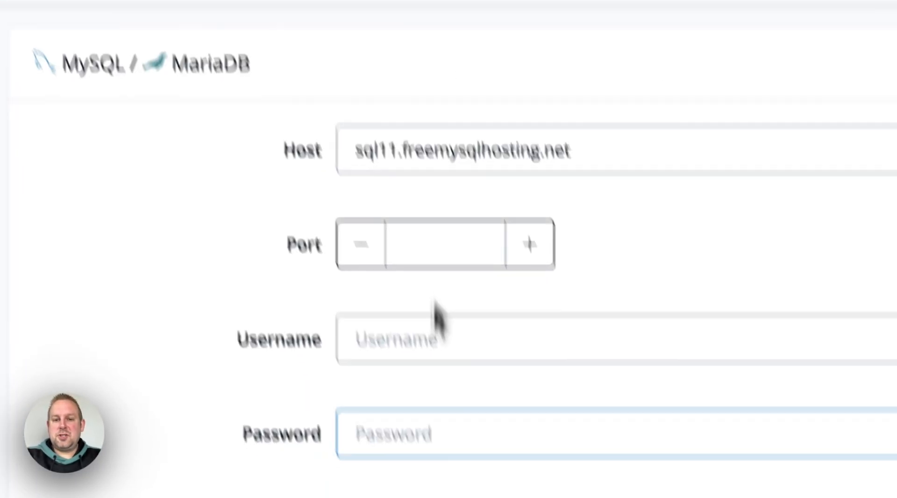
type("3306")
key("Tab")
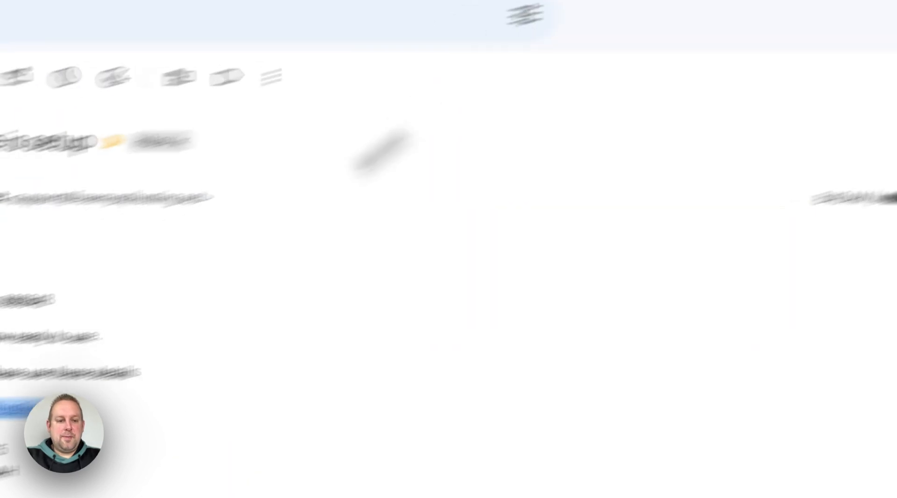
Copy the database username from the setup email into the connection form's username and database name
double_click(297, 357)
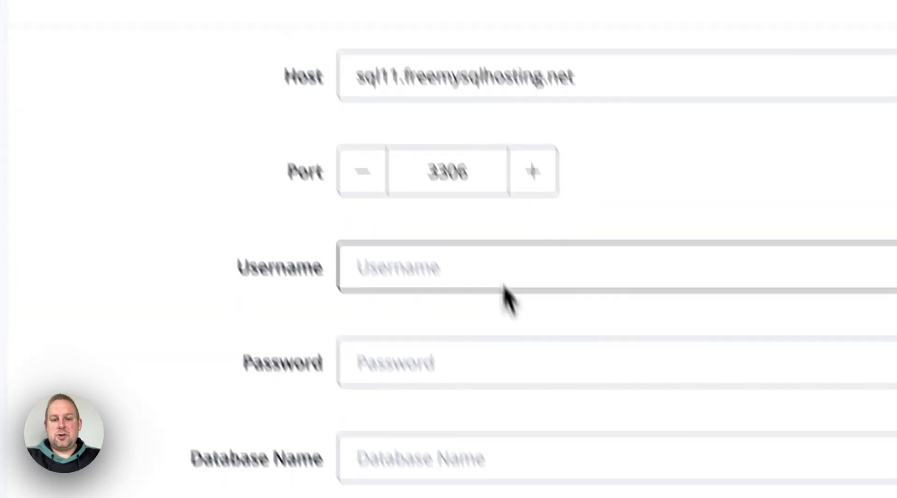
key("ctrl+v")
left_click(466, 360)
key("ctrl+v")
Copy the database password from the setup email into the connection form's password field
left_click(427, 299)
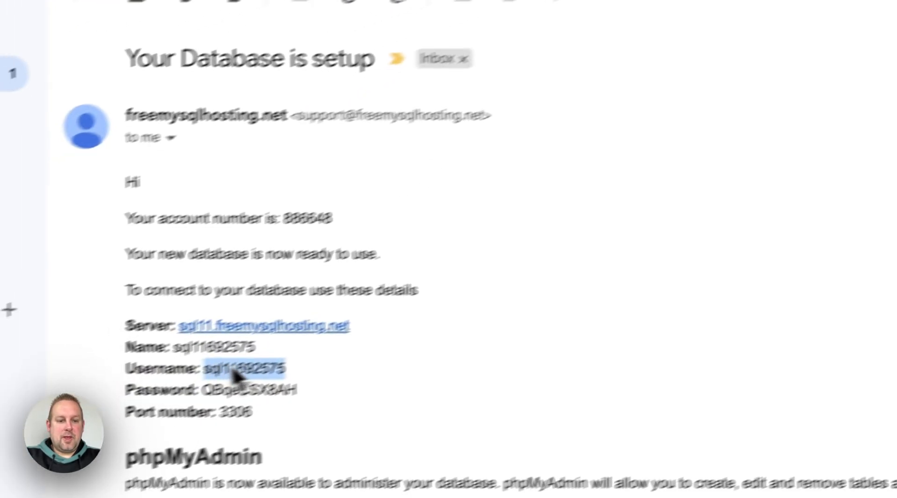
double_click(322, 368)
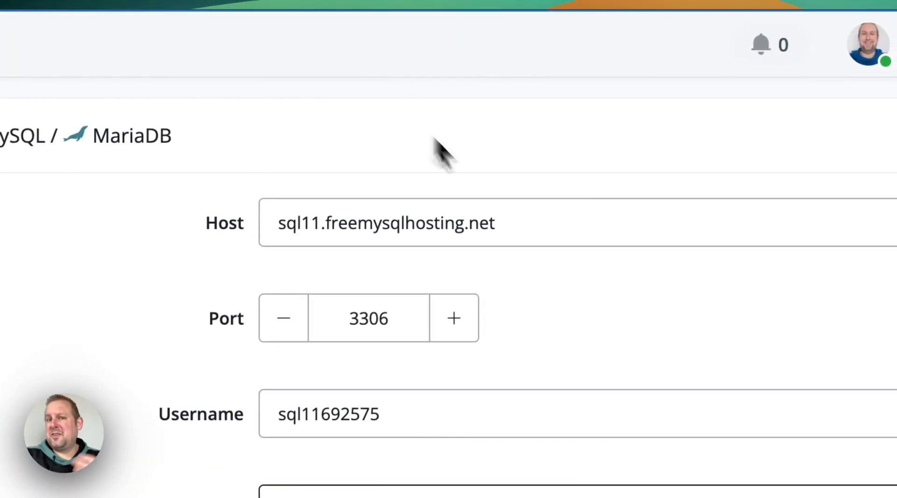
key("ctrl+v")
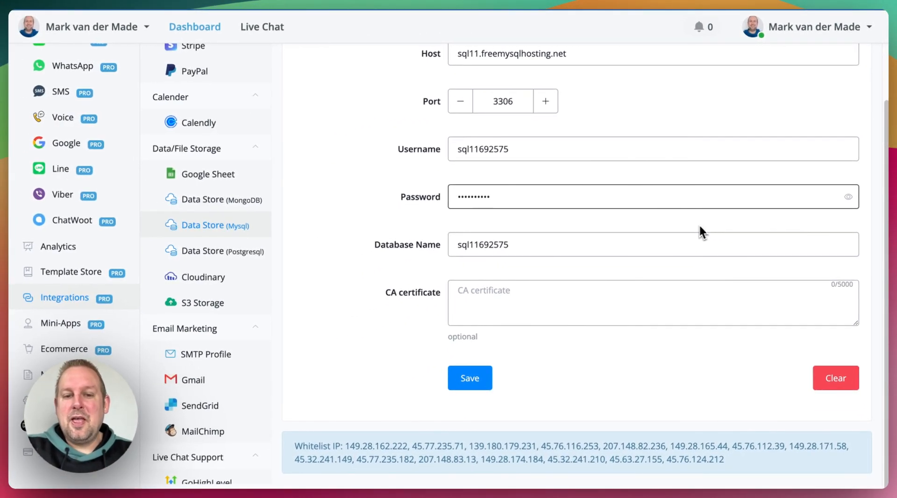
Review the optional CA certificate field and highlight the whitelist IP addresses below the connection form
scroll(347, 282, "up", 1)
scroll(347, 285, "down", 1)
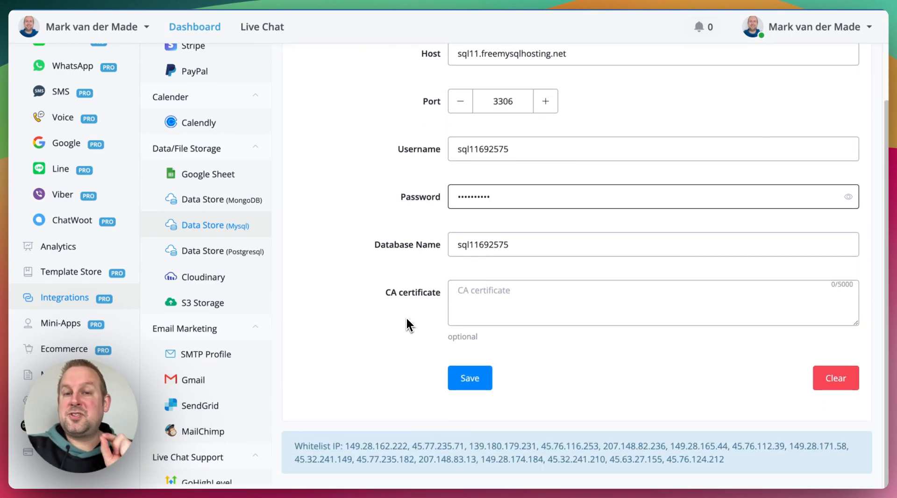
left_click(598, 306)
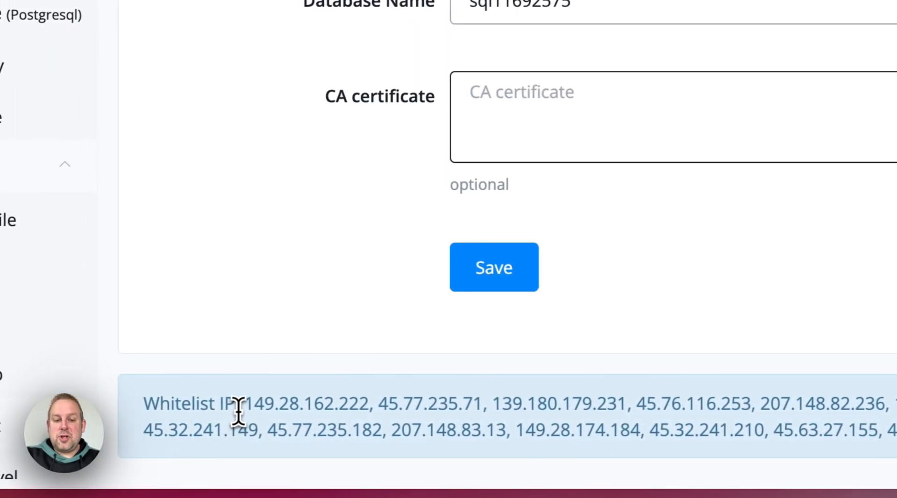
left_click_drag(142, 405, 151, 405)
left_click_drag(256, 405, 896, 481)
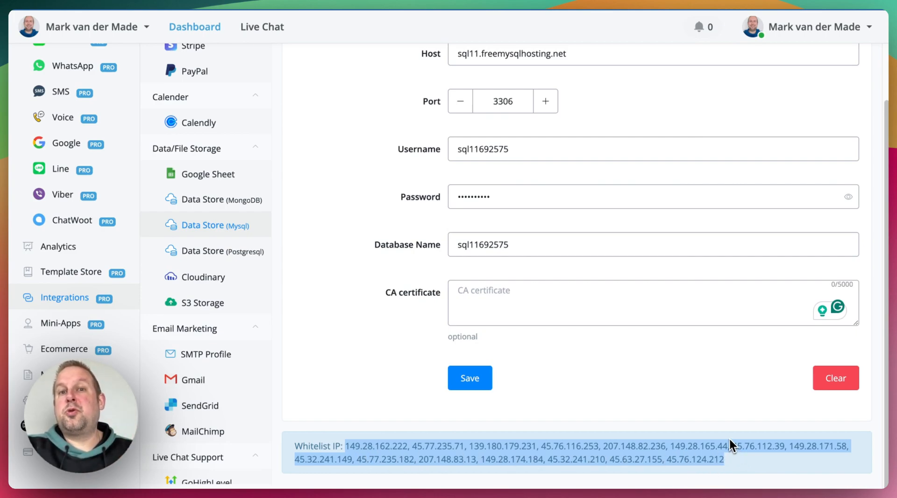
Save the MySQL connection settings and check whether there are existing tables to sync
scroll(730, 439, "up", 2)
scroll(724, 434, "down", 1)
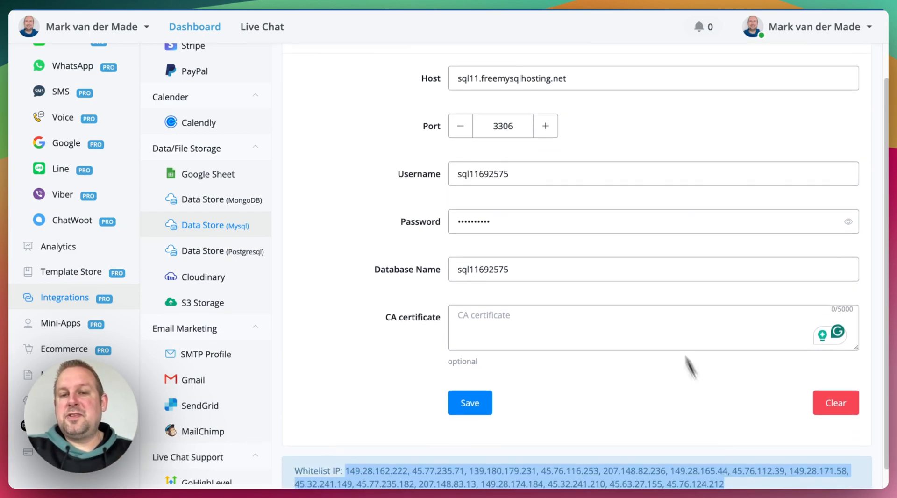
left_click(470, 405)
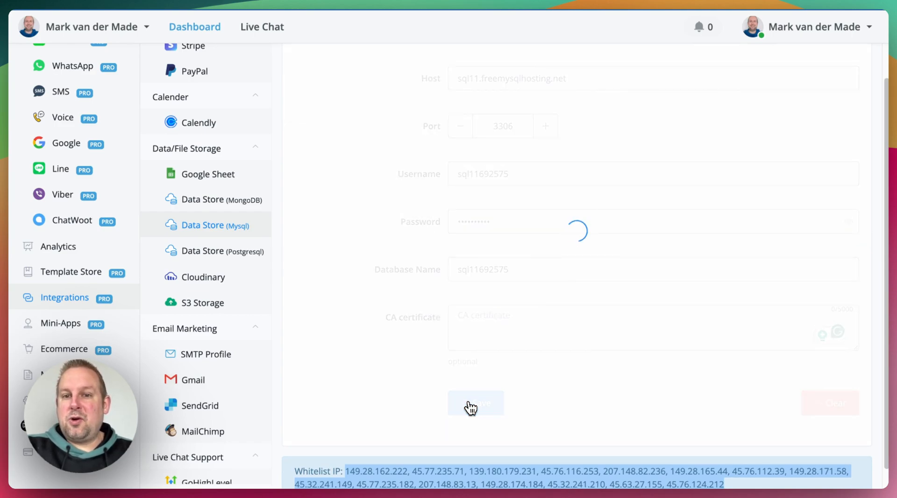
scroll(540, 312, "up", 5)
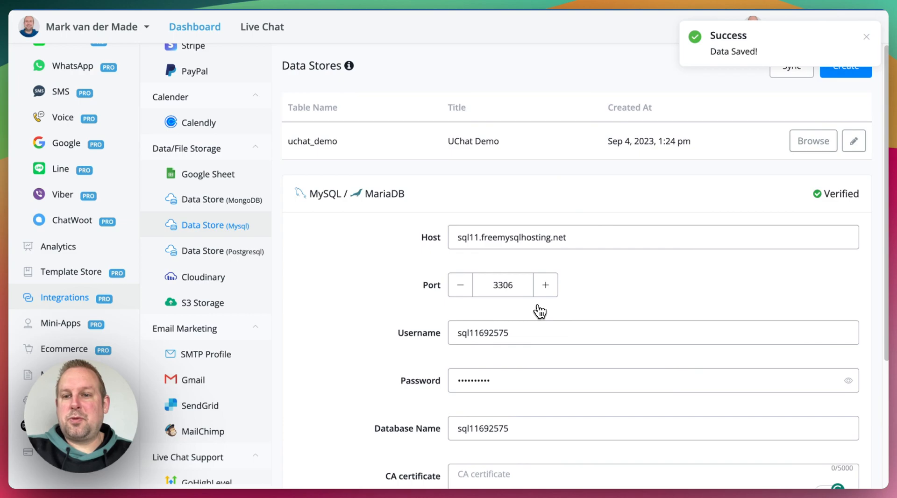
left_click(789, 67)
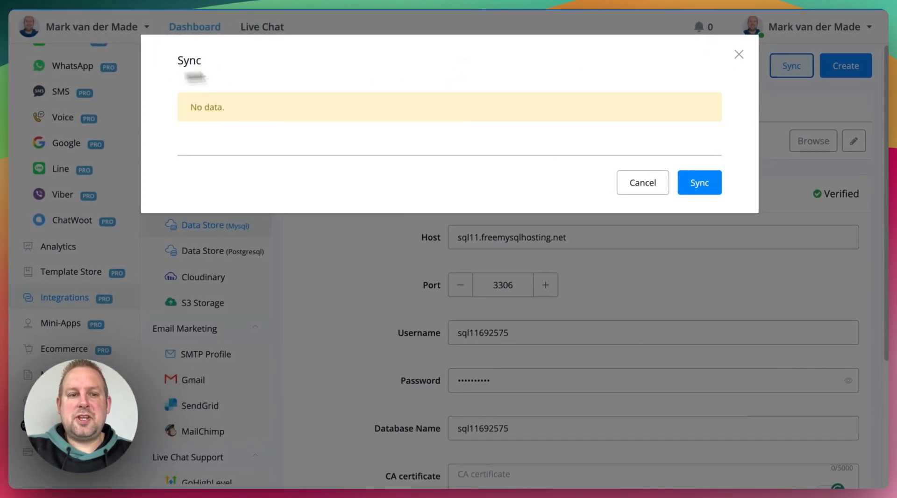
left_click(643, 182)
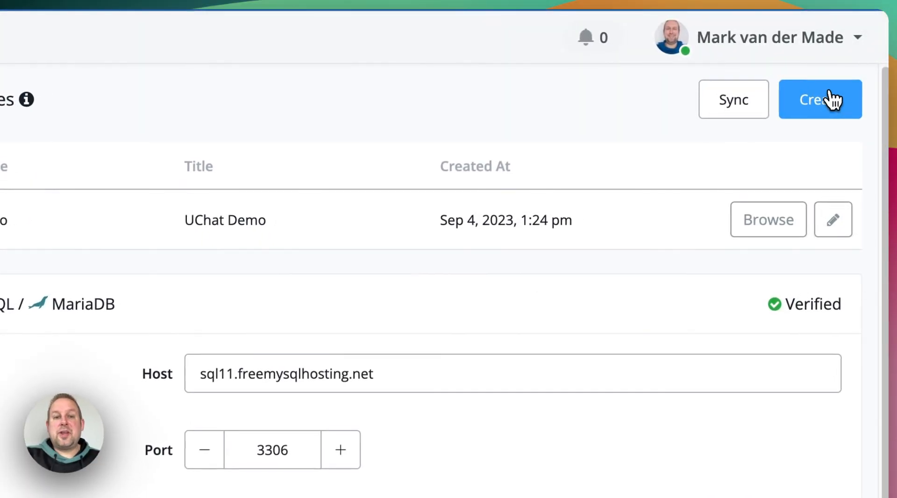
Create a new data store titled uchat_db and add a text field first_name with the label First Name
left_click(846, 66)
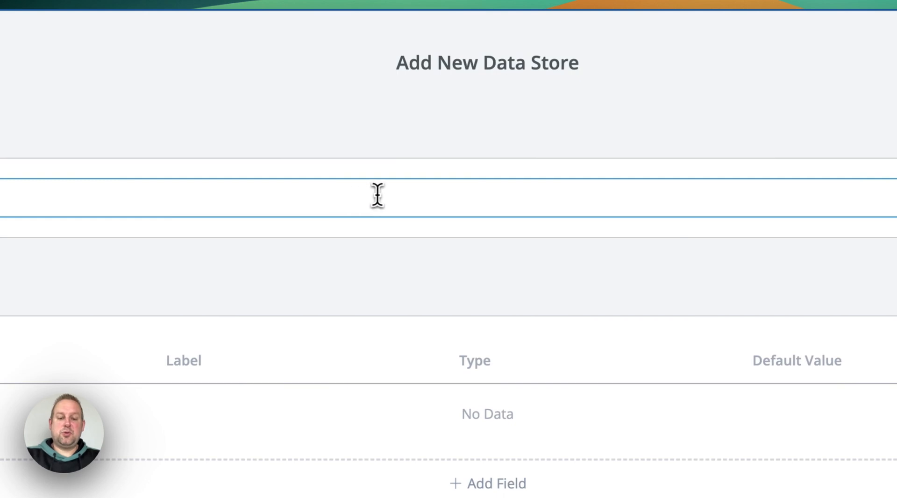
type("uchat_d")
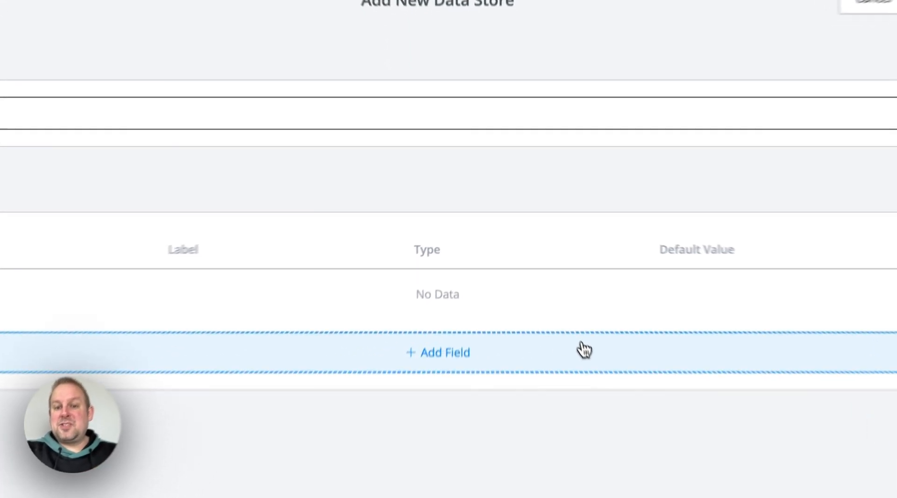
left_click(560, 303)
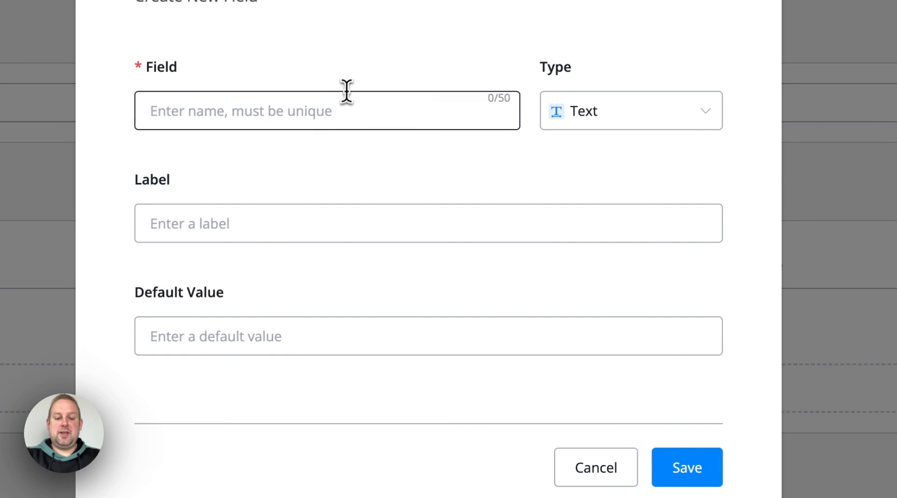
type("first_name")
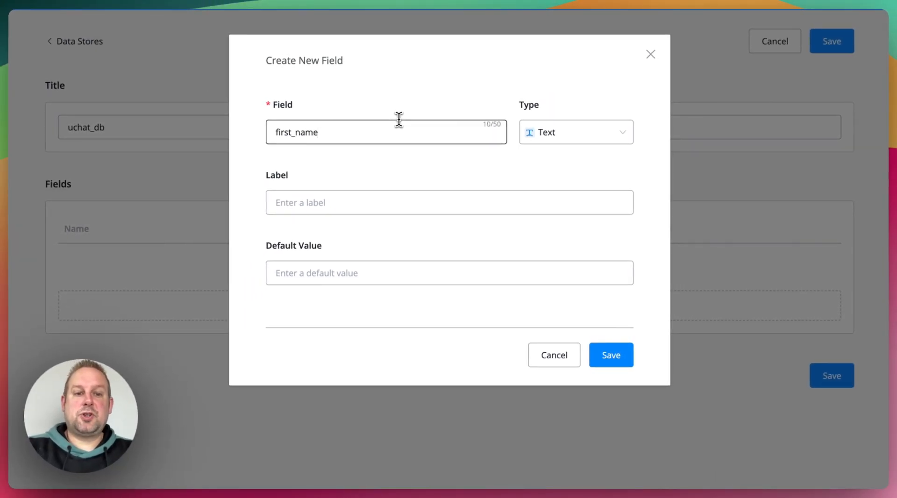
left_click(330, 196)
type("First Name")
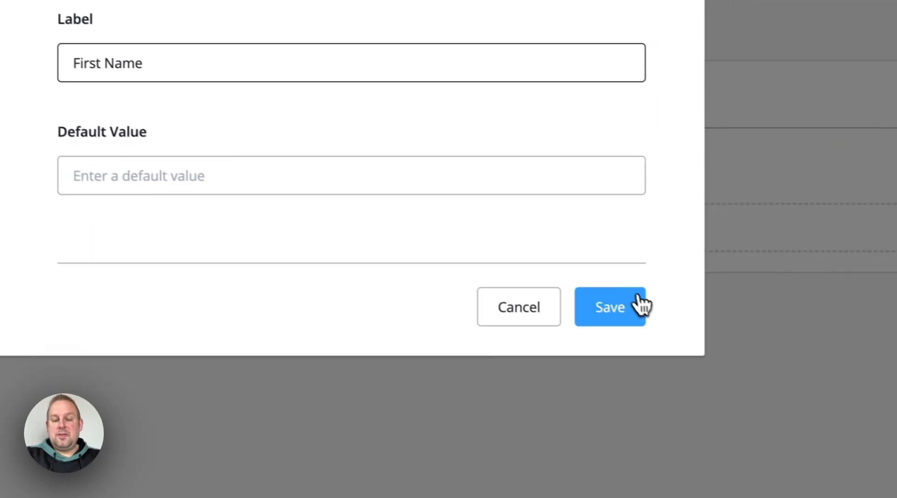
left_click(778, 374)
Add a text field named last_name with the label Last Name to the data store
left_click(428, 243)
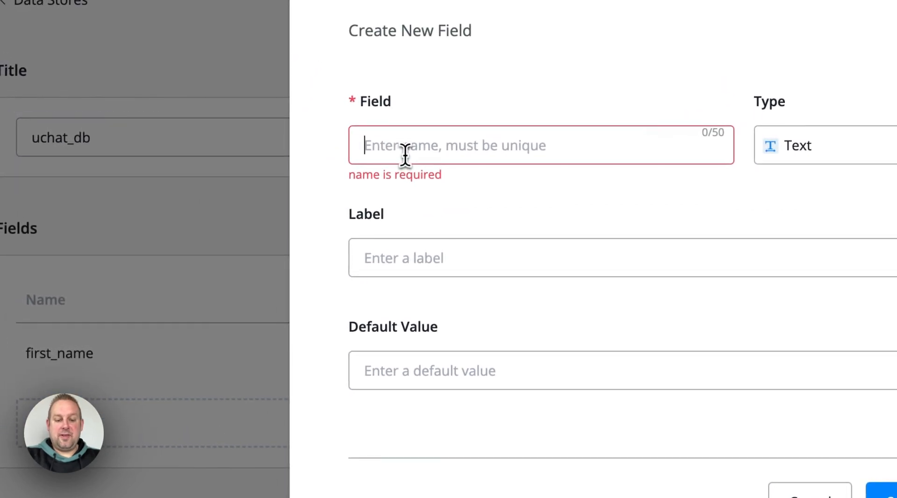
type("last_name")
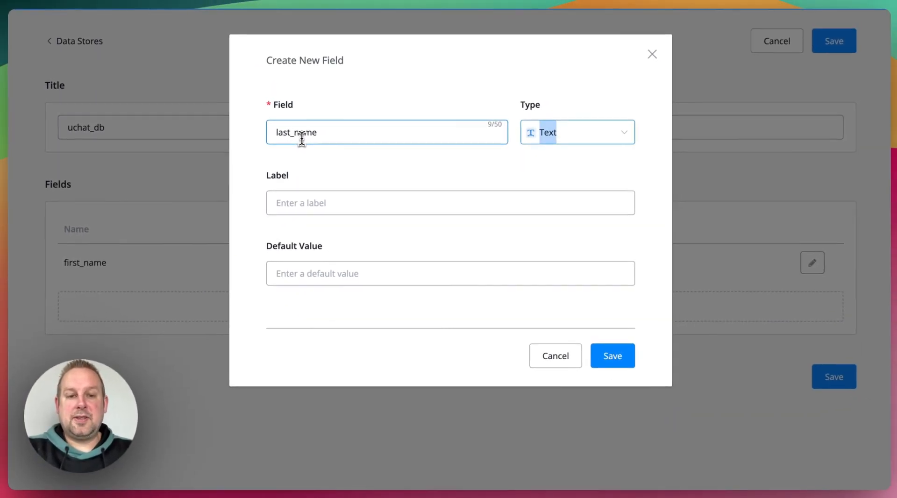
key("Tab")
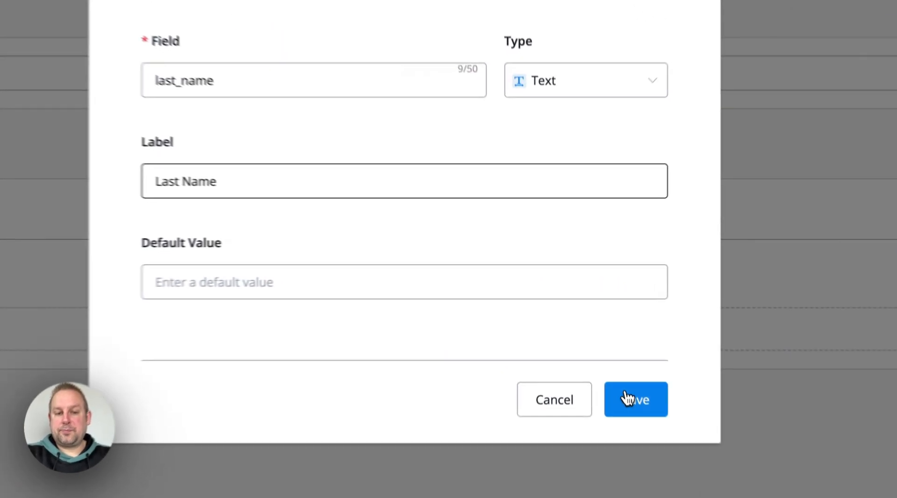
left_click(604, 354)
Add a text field named email with the label Email to the data store
left_click(639, 410)
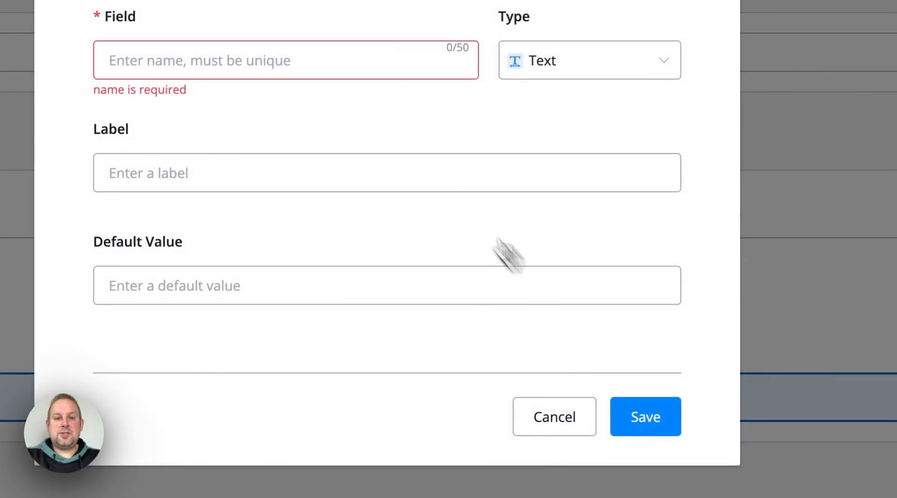
left_click(310, 124)
type("emi")
type("il")
left_click(283, 247)
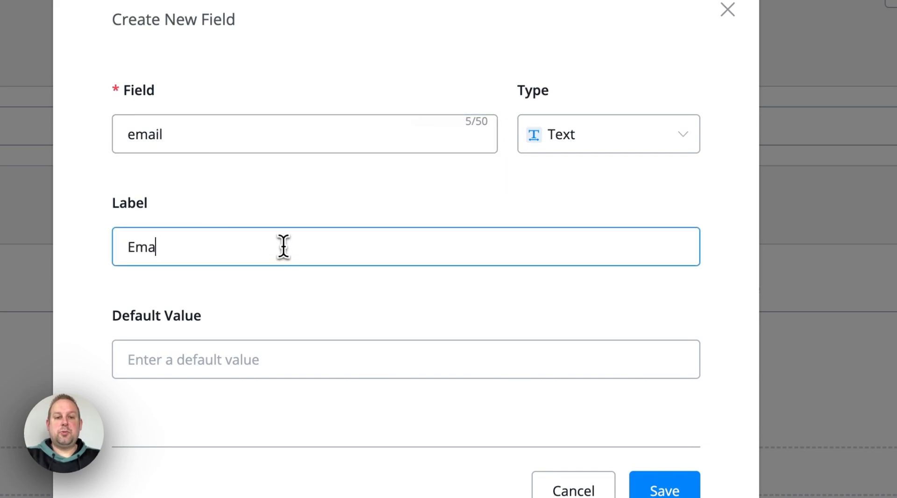
left_click(608, 134)
left_click(333, 202)
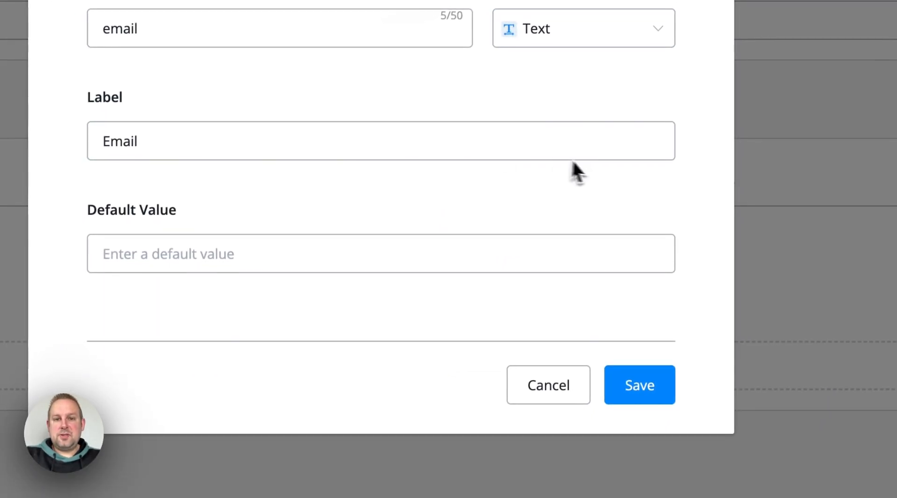
left_click(587, 335)
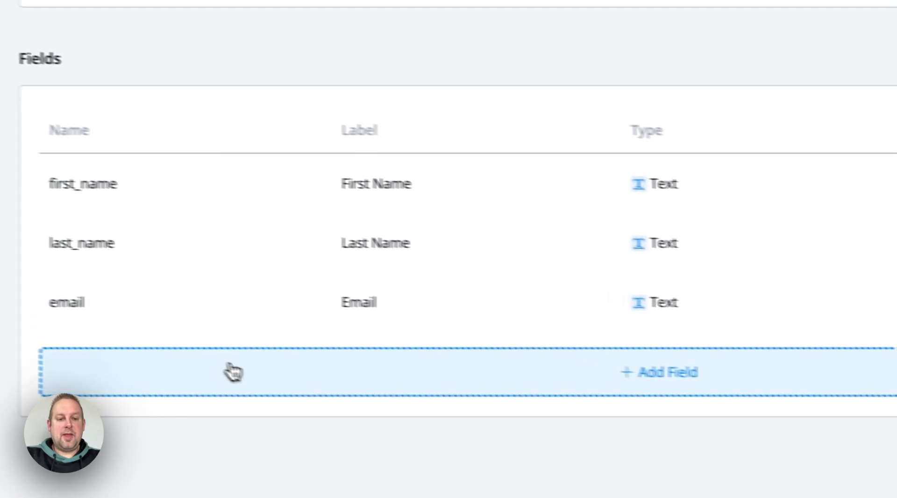
Add a Number field named phone_number with the label Phone Number to the data store
left_click(227, 371)
left_click(444, 106)
type("phone")
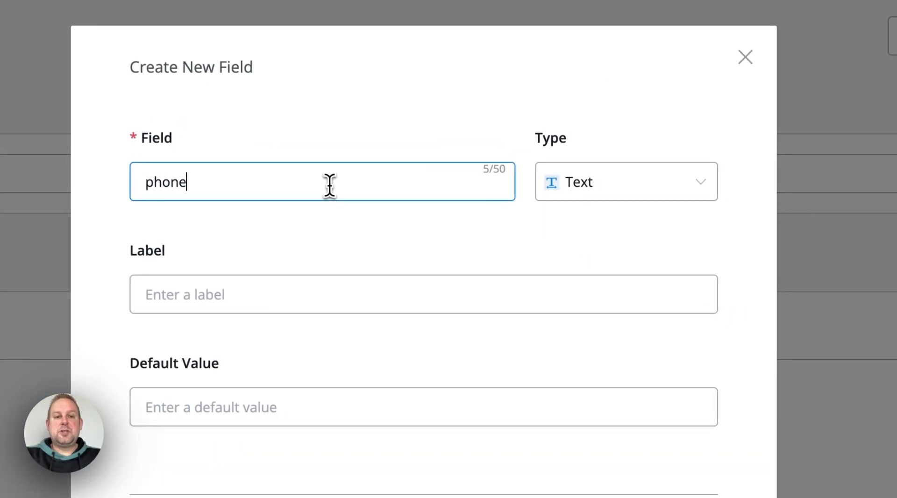
type("_number")
left_click(579, 187)
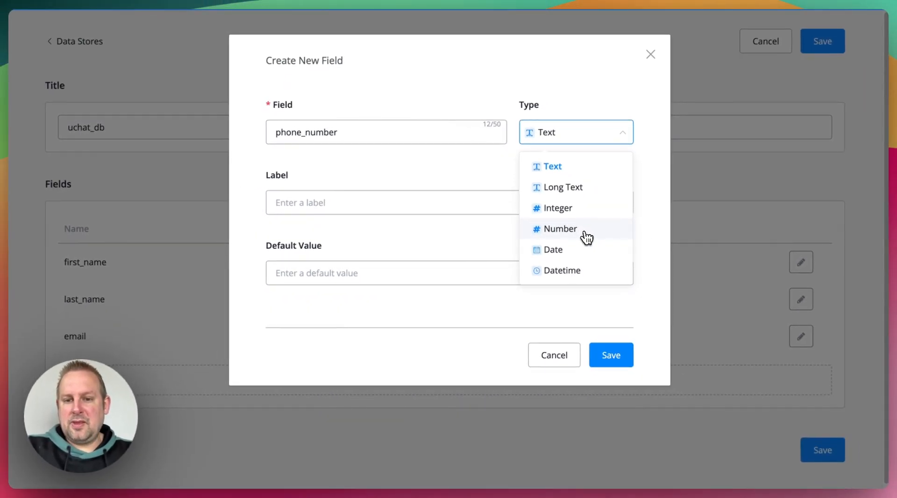
left_click(586, 237)
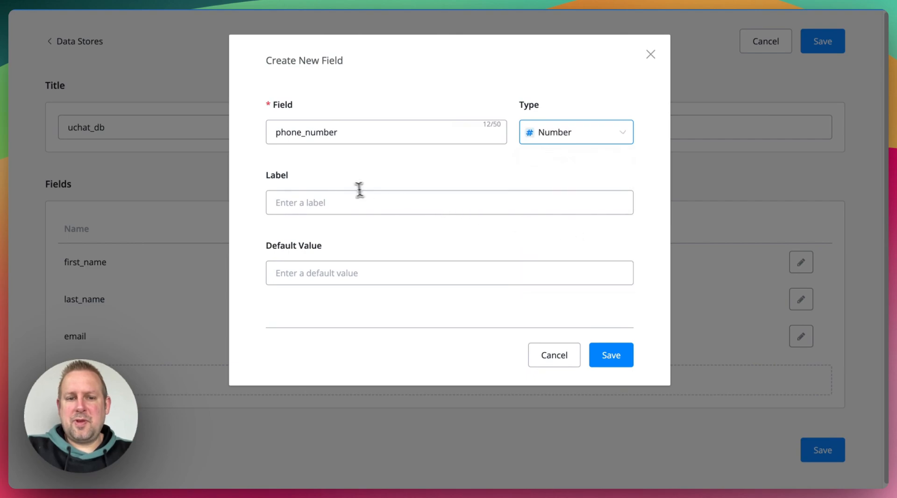
left_click(353, 197)
type("Phone Number")
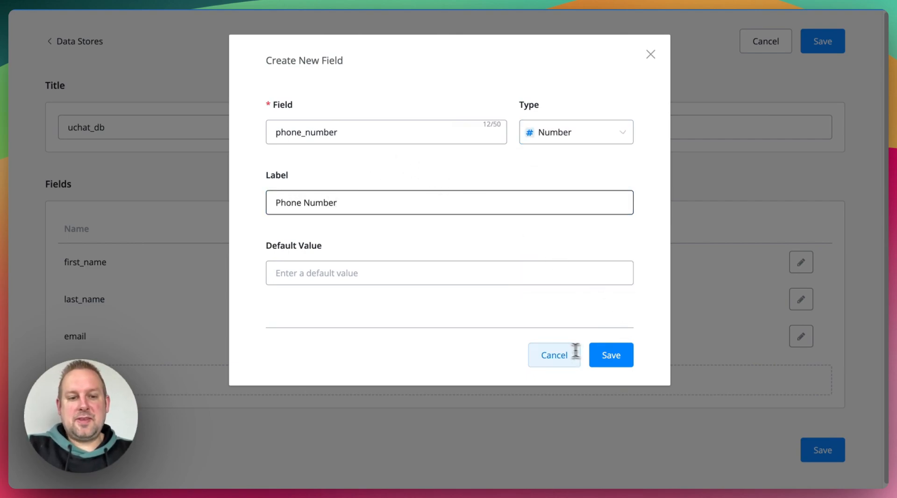
left_click(603, 357)
Save the new uchat_db data store with its fields
scroll(720, 253, "down", 2)
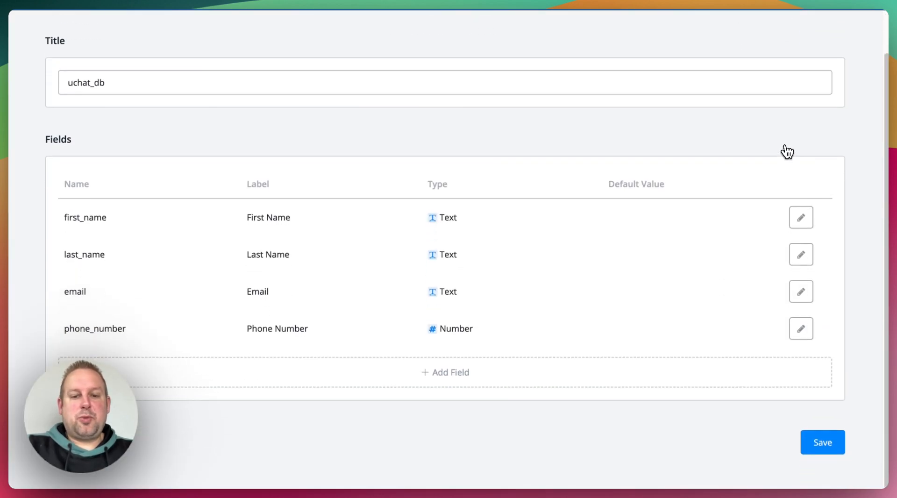
scroll(823, 83, "up", 1)
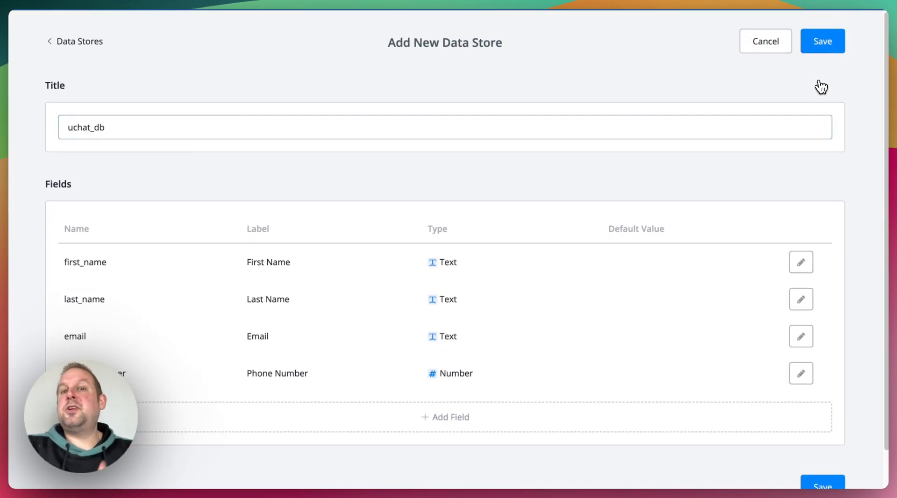
left_click(824, 43)
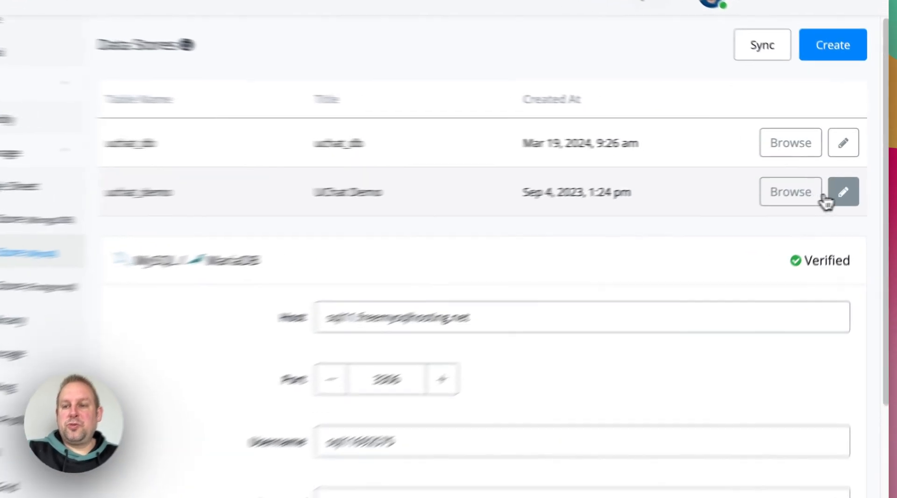
Delete the old UChat Demo data store
left_click(829, 197)
scroll(190, 341, "down", 5)
left_click(176, 427)
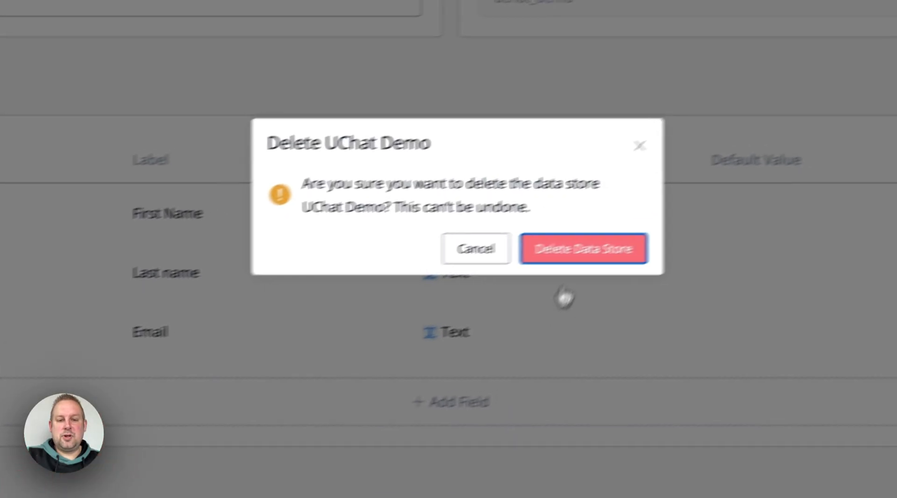
left_click(571, 249)
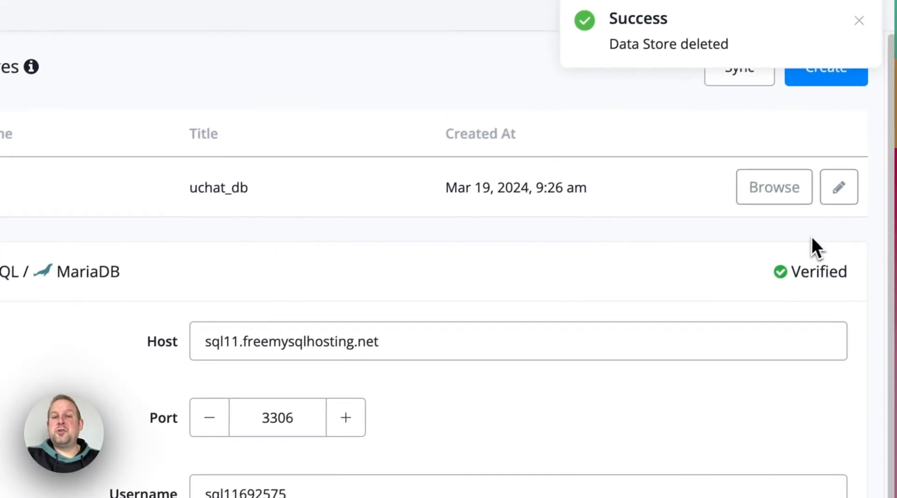
Review the uchat_db entry in the data store list and the table sync options, then close them without syncing
left_click_drag(223, 205, 296, 201)
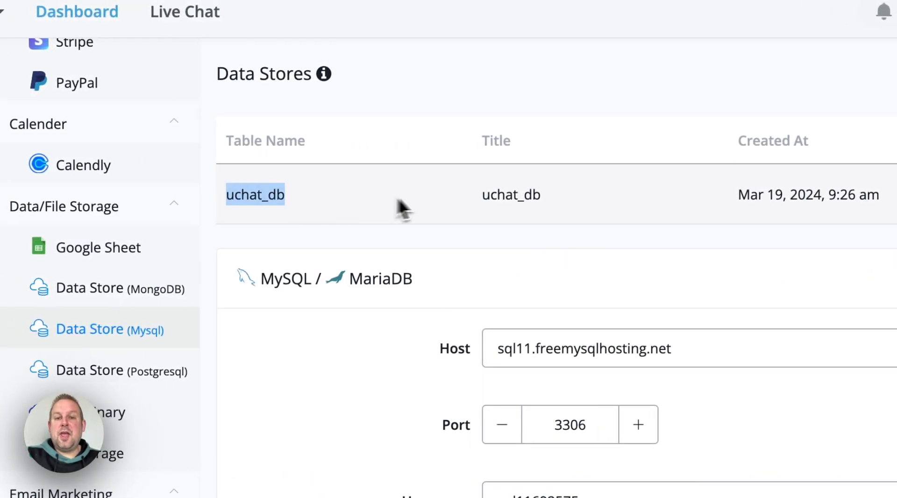
double_click(512, 194)
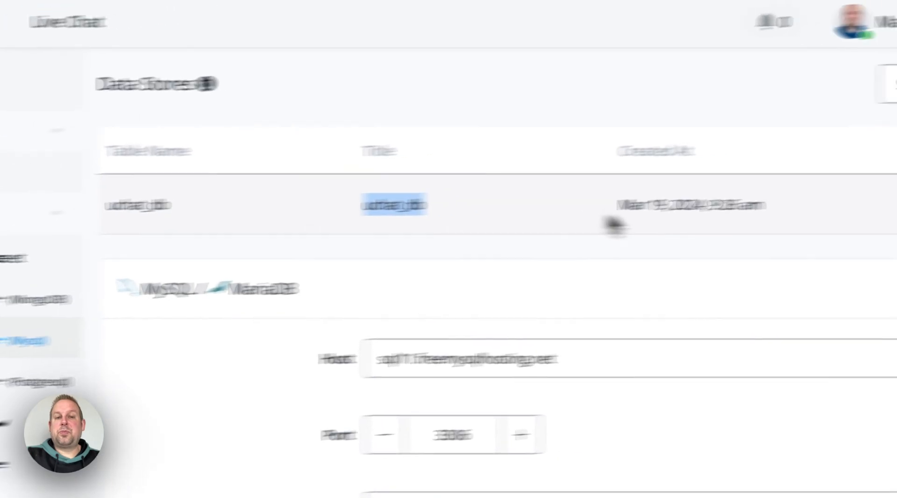
left_click(734, 100)
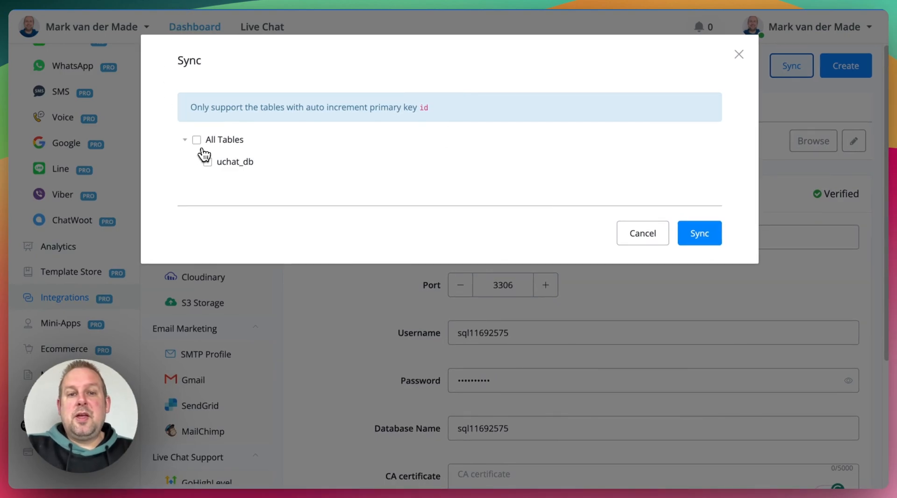
left_click(192, 139)
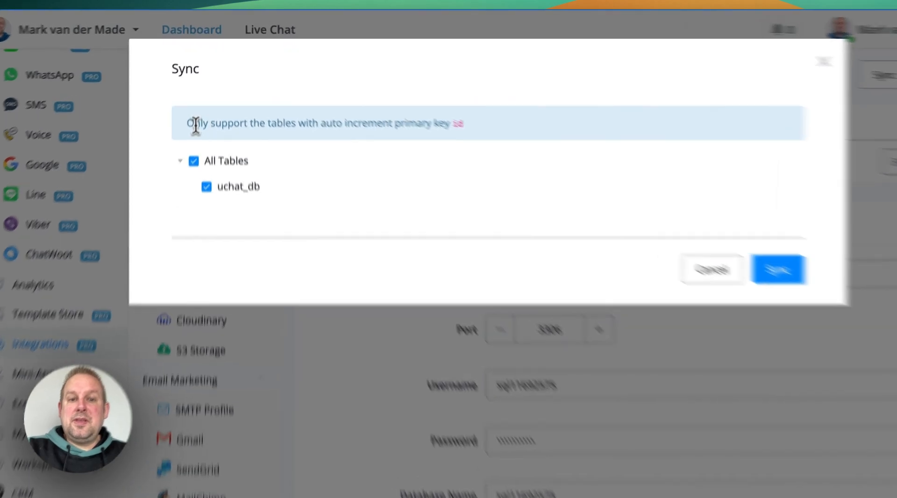
left_click_drag(211, 107, 323, 107)
left_click_drag(386, 163, 611, 173)
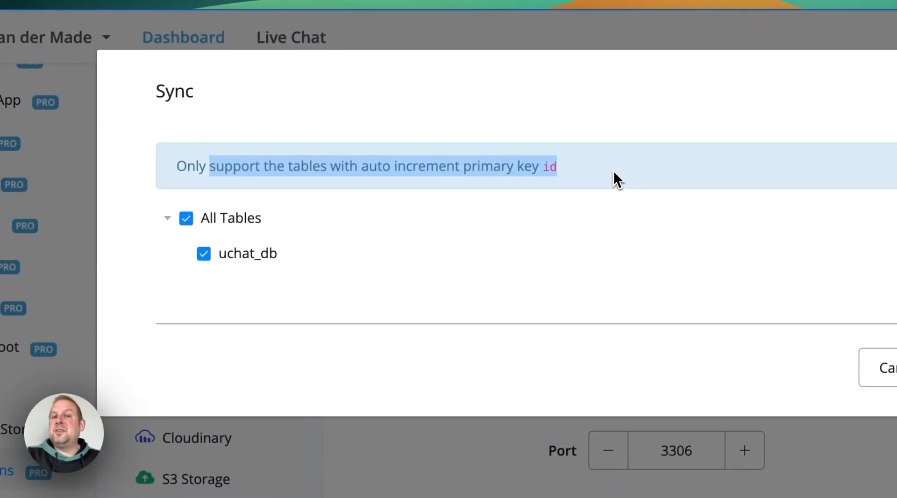
left_click(613, 172)
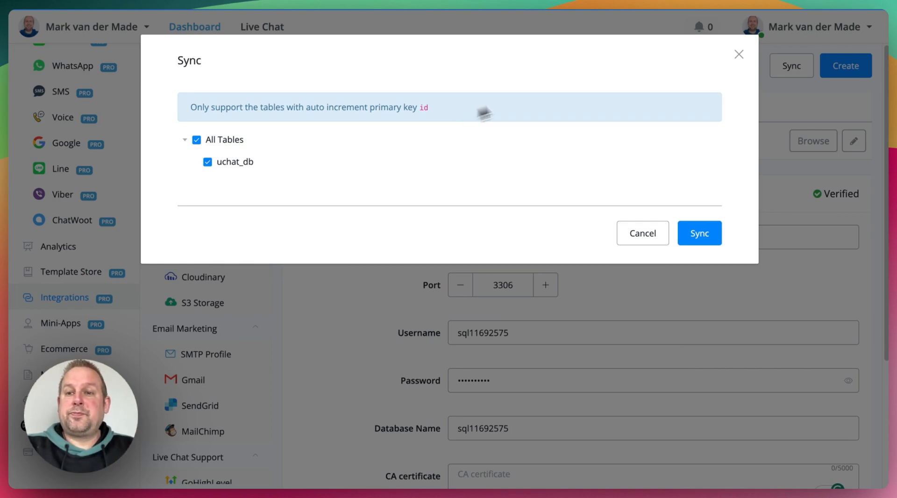
left_click(739, 54)
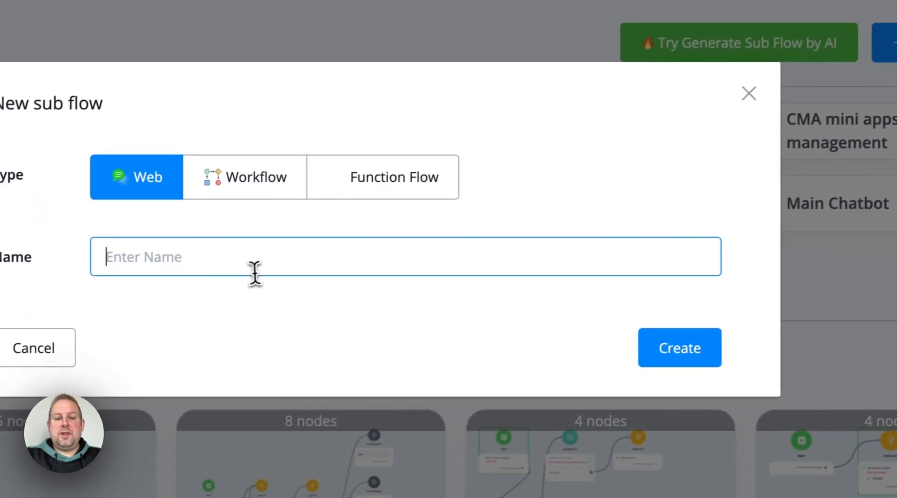
Create a Web sub flow named db testing and add an Action step after its Start step
type("db testing")
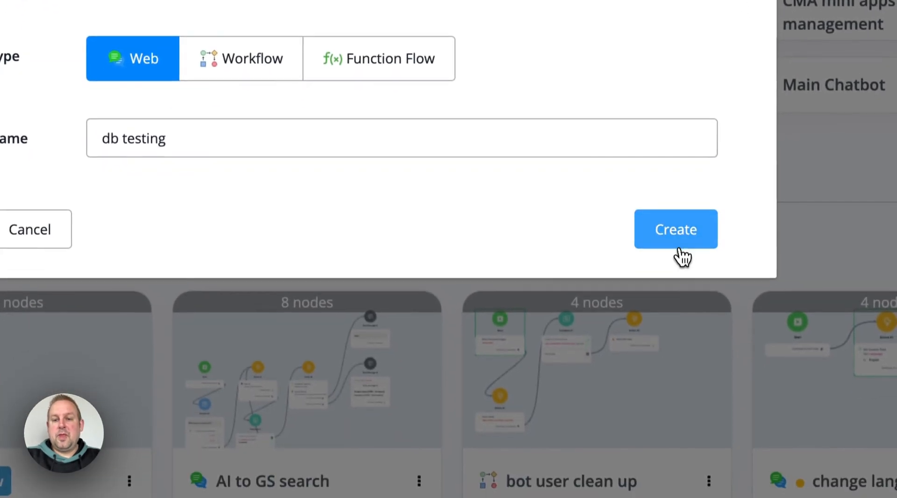
left_click(675, 355)
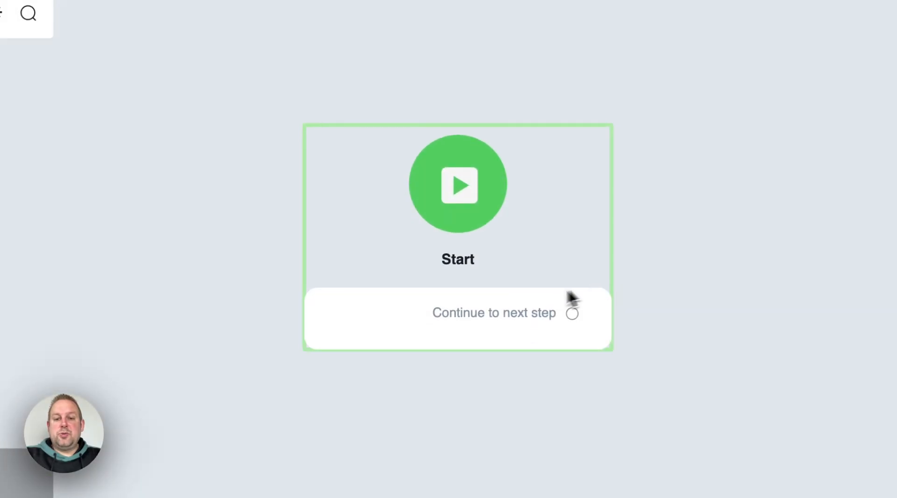
left_click_drag(567, 290, 543, 264)
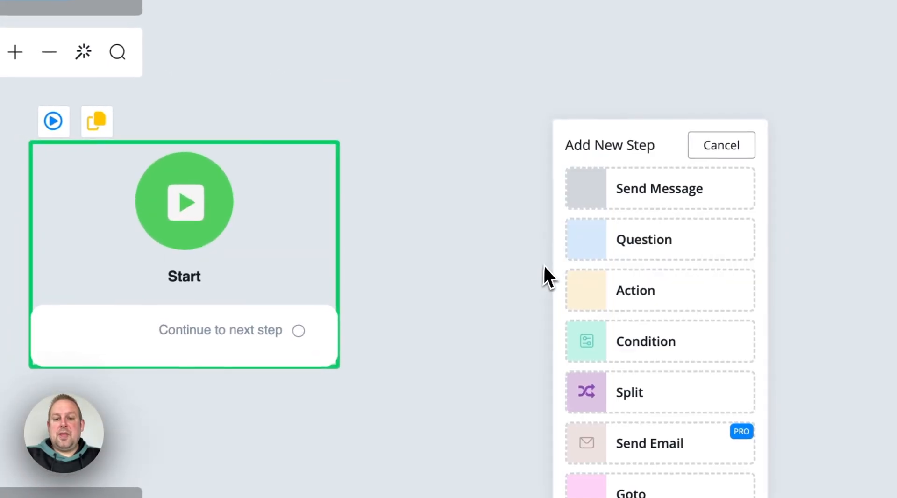
left_click(641, 283)
left_click_drag(537, 309, 517, 190)
Add a Data Store integration item to the Action #1 step
left_click(695, 215)
mouse_move(757, 303)
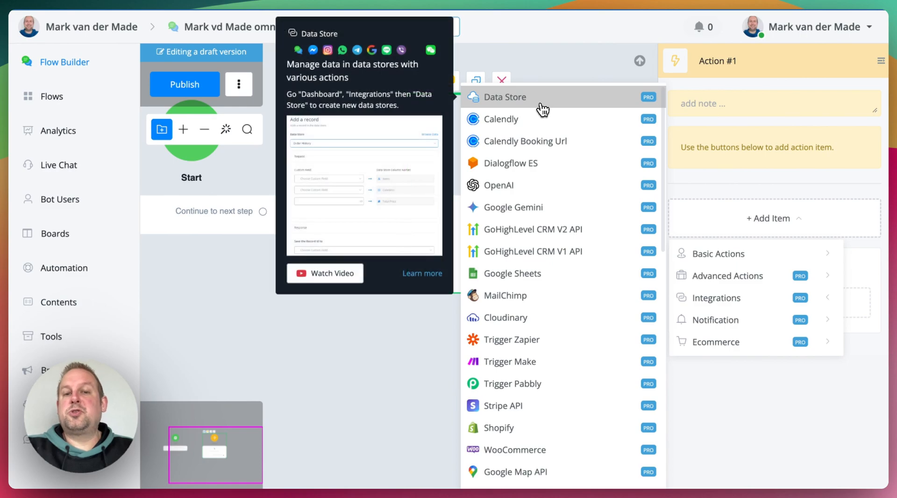
left_click(541, 105)
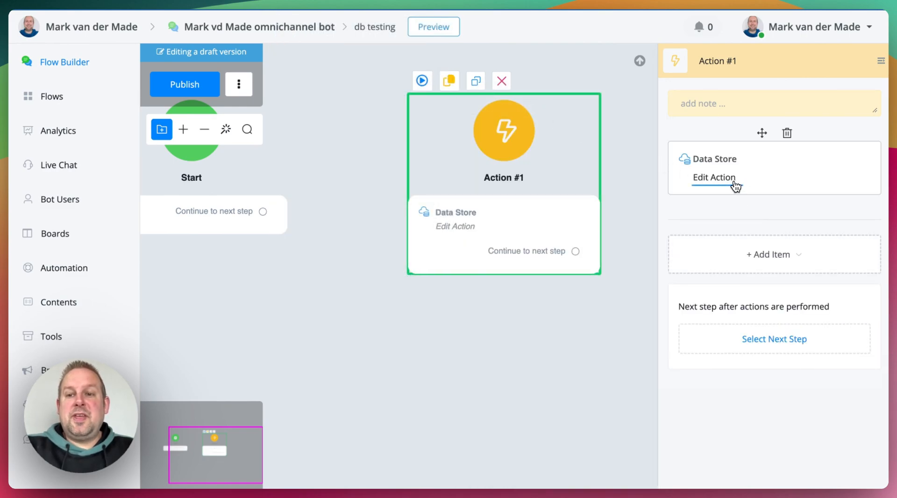
Review the operations offered for the Data Store action and choose Add a record
left_click(733, 181)
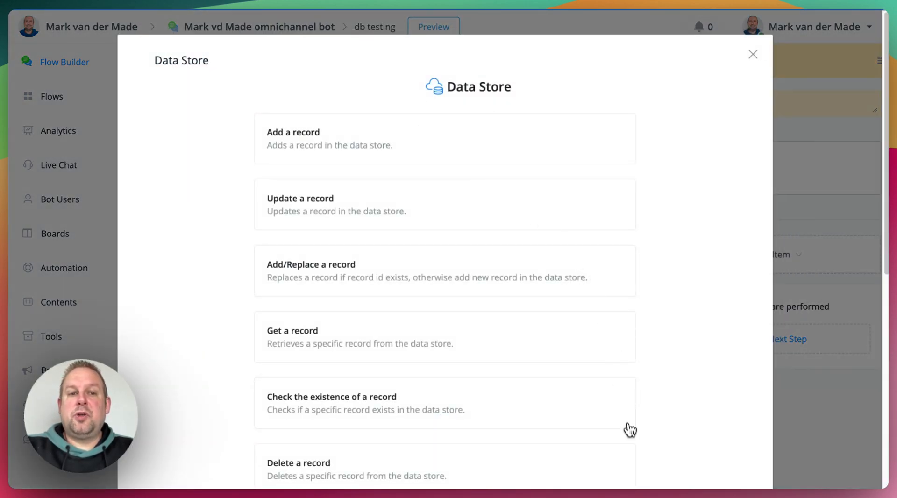
scroll(626, 426, "down", 10)
scroll(603, 388, "up", 10)
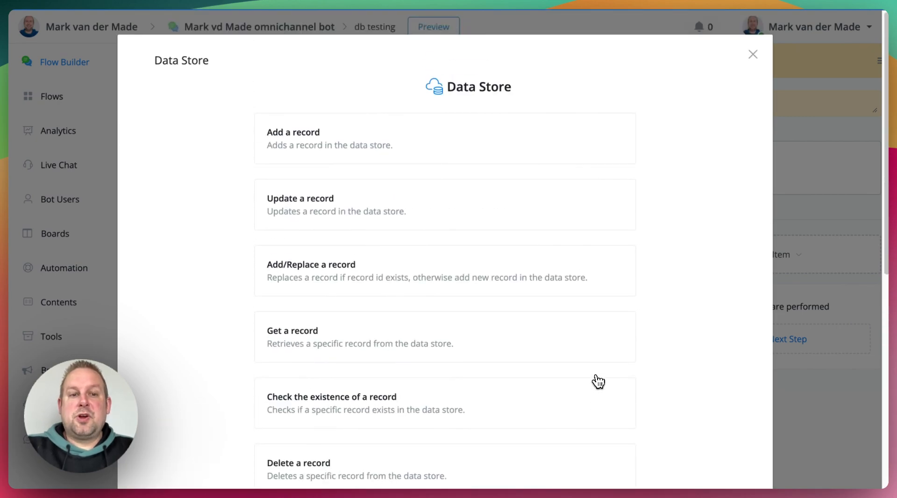
scroll(454, 329, "down", 2)
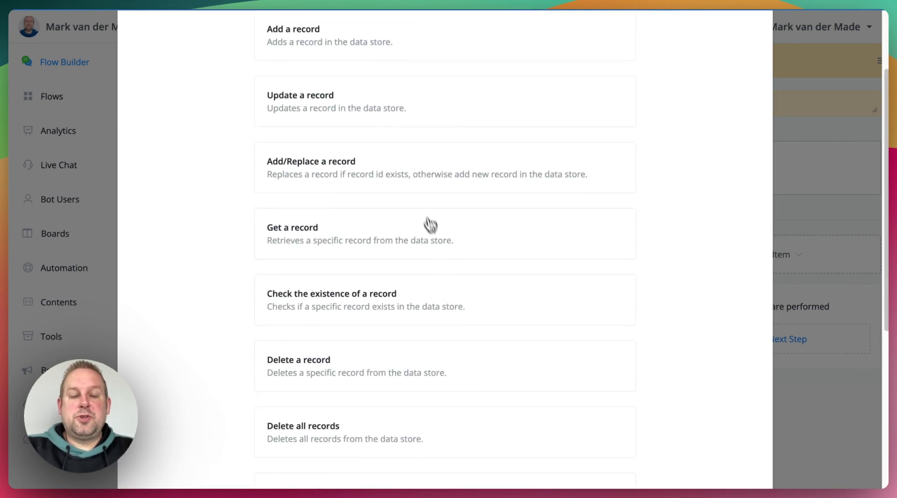
scroll(439, 257, "up", 2)
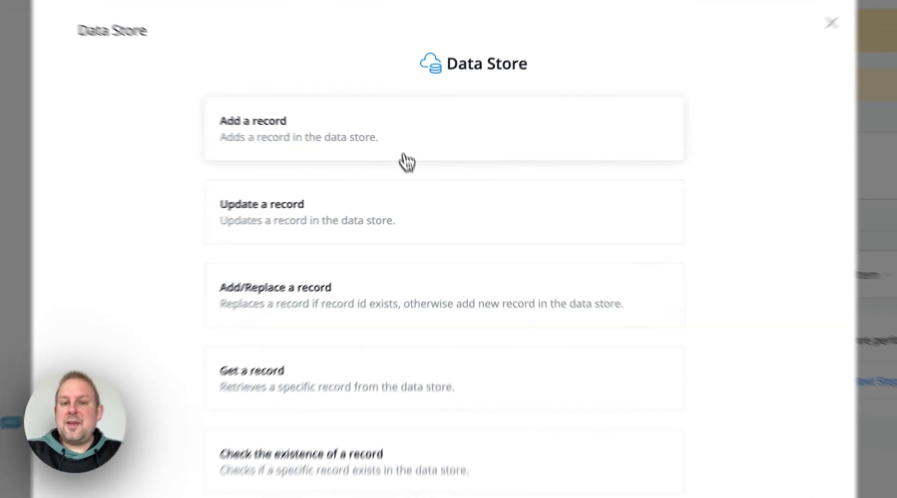
left_click(403, 154)
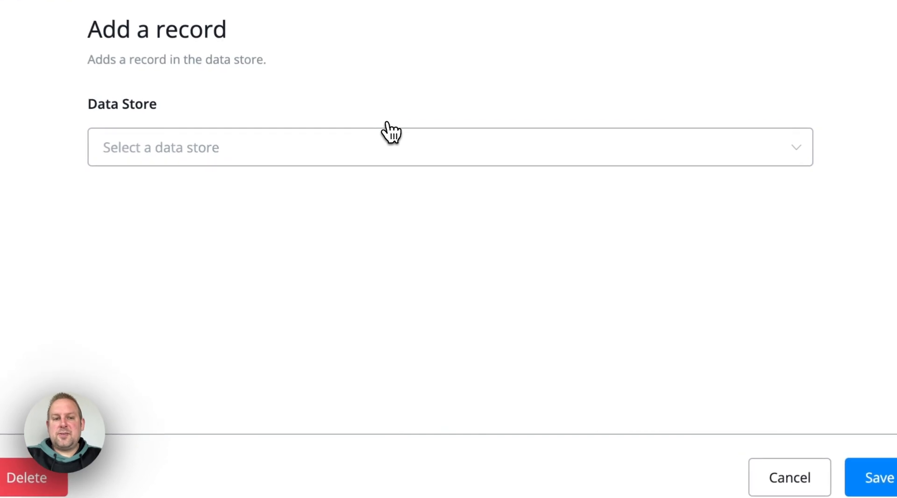
Choose the MySQL data store uchat_db as the target for the added record
left_click(489, 156)
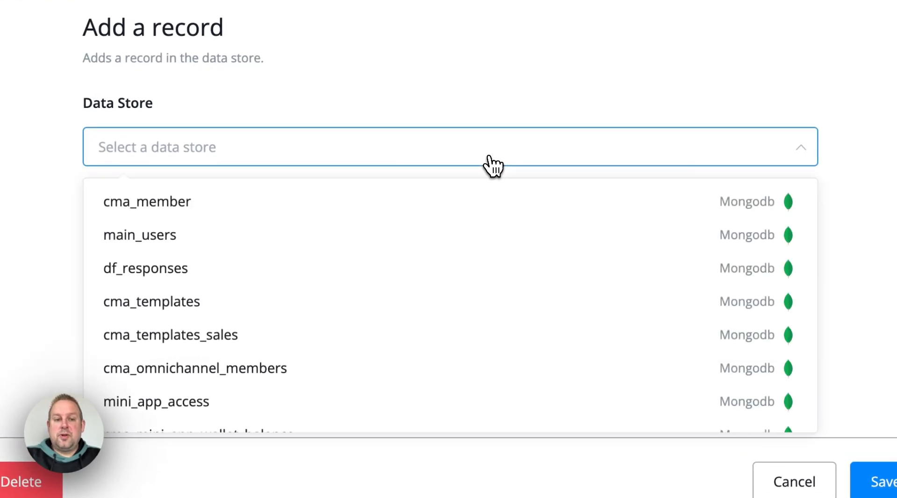
scroll(473, 361, "down", 1)
scroll(620, 227, "up", 2)
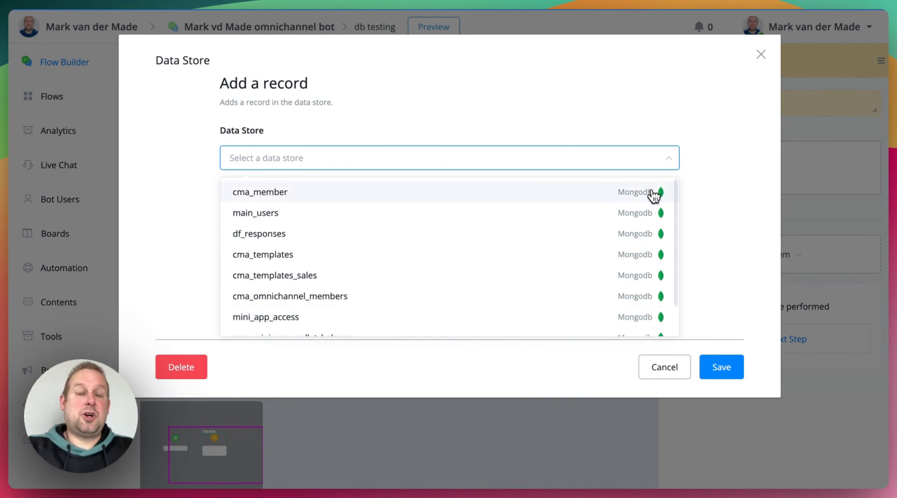
scroll(617, 259, "down", 1)
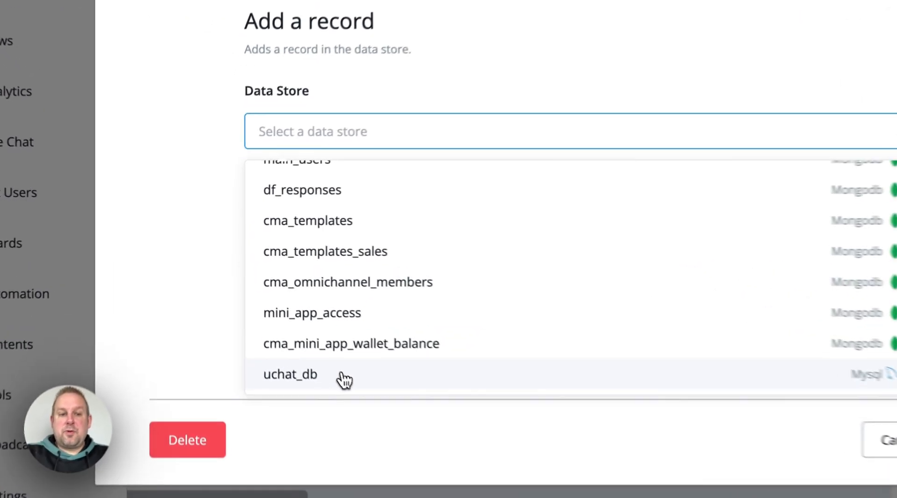
left_click(361, 322)
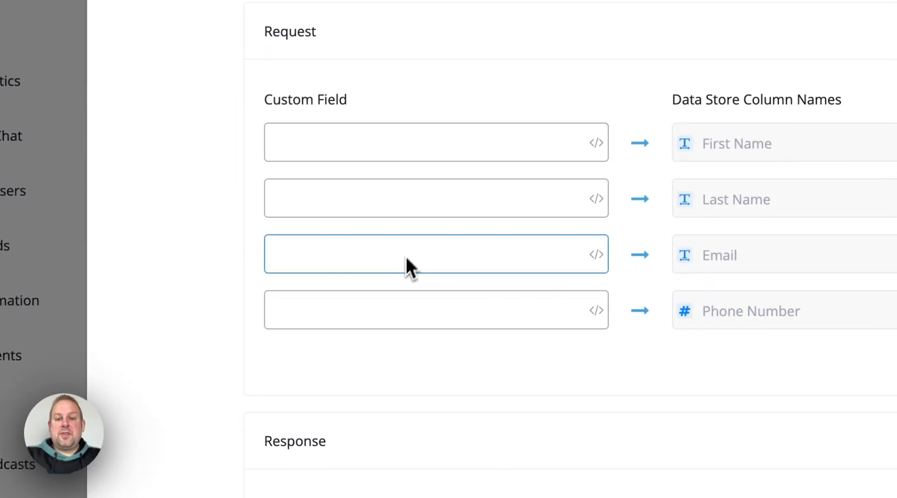
Fill in the contact's first name, last name, email and phone number for the matching data store columns
left_click(427, 136)
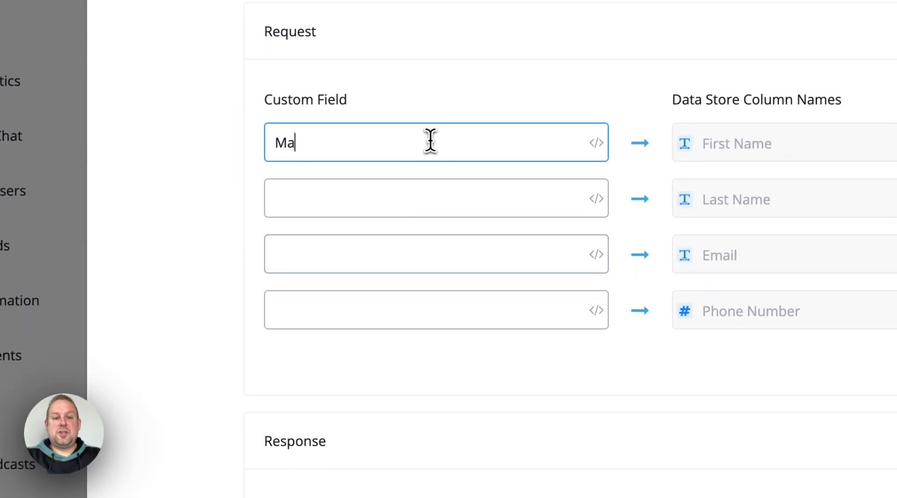
key("Tab")
type("van der")
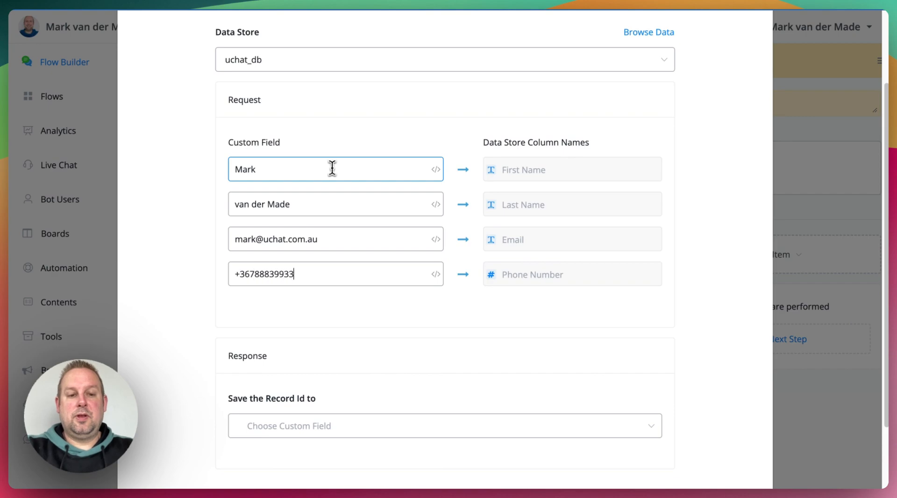
Store the record ID in a new text custom field named record_id_mysql and save the Data Store action
scroll(491, 294, "down", 2)
left_click(513, 334)
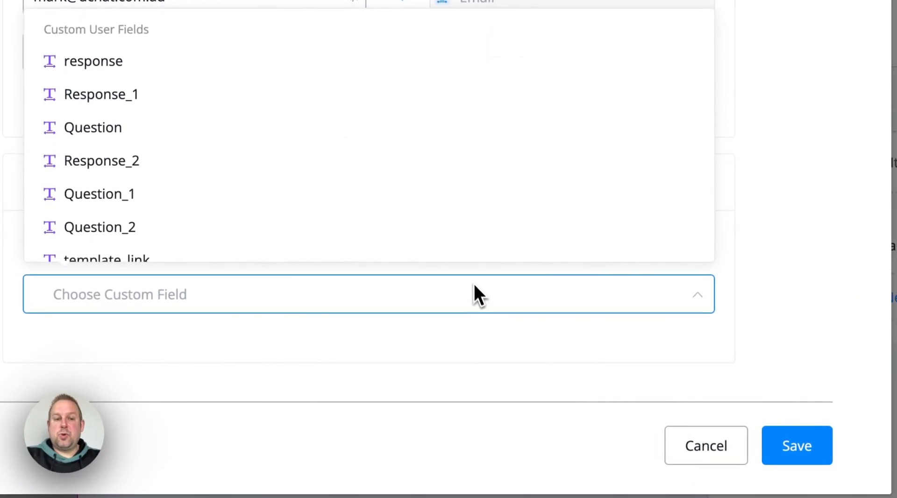
type("record_")
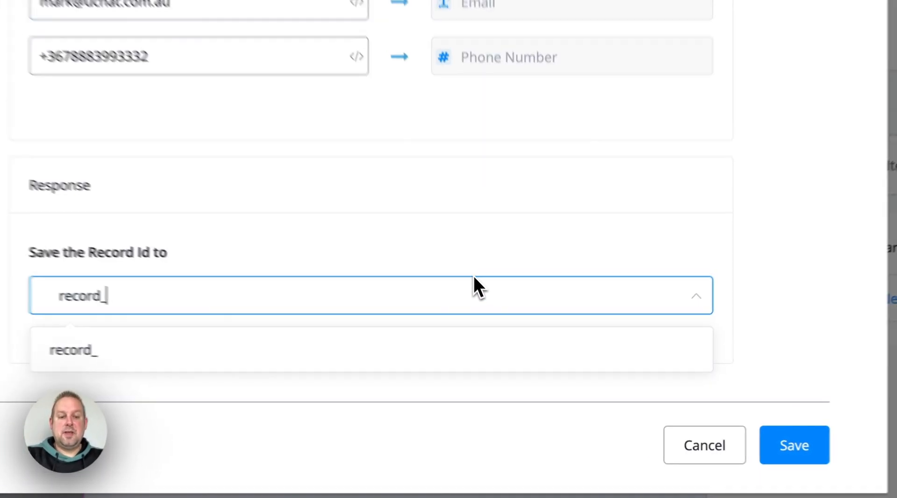
type("id_mysql")
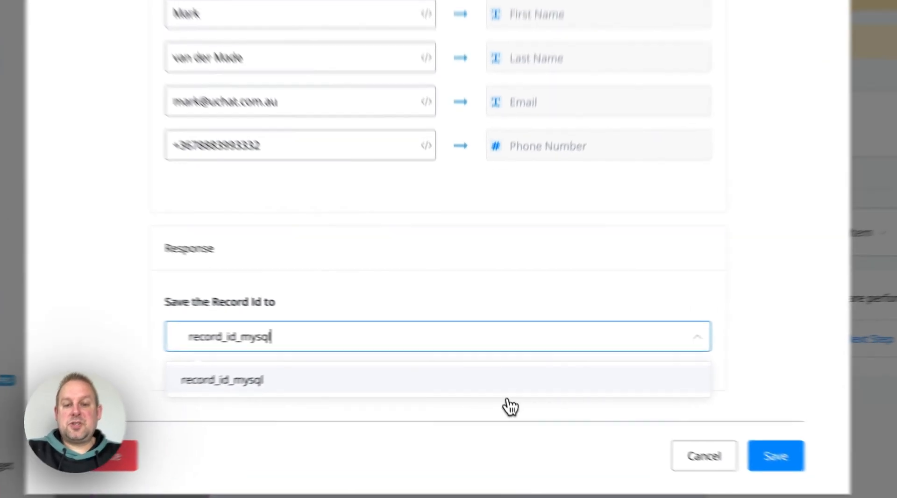
left_click(498, 374)
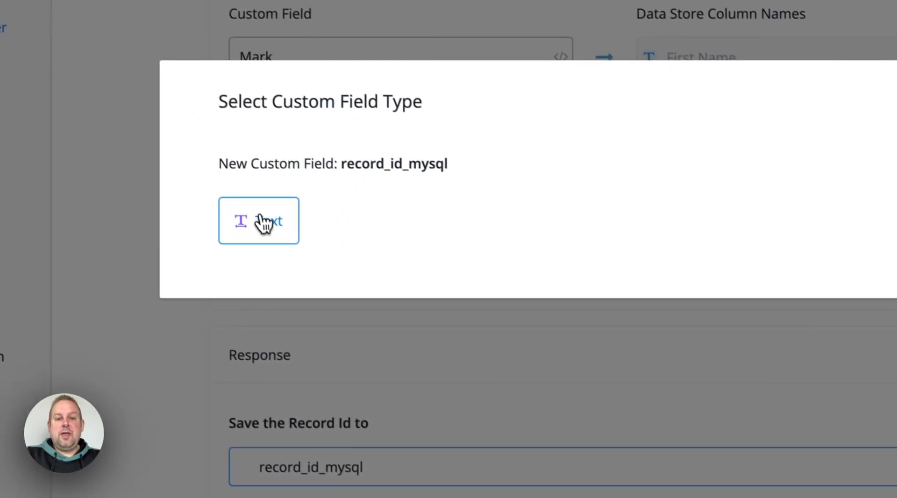
left_click(262, 221)
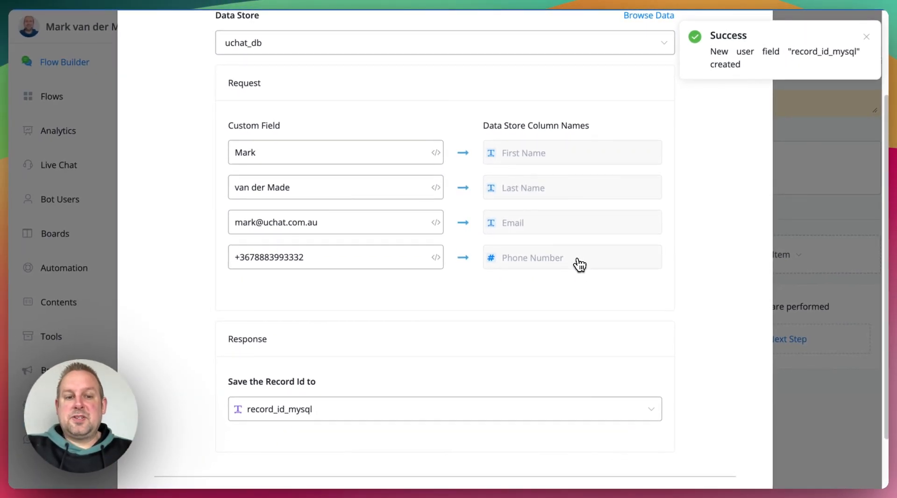
scroll(579, 265, "down", 2)
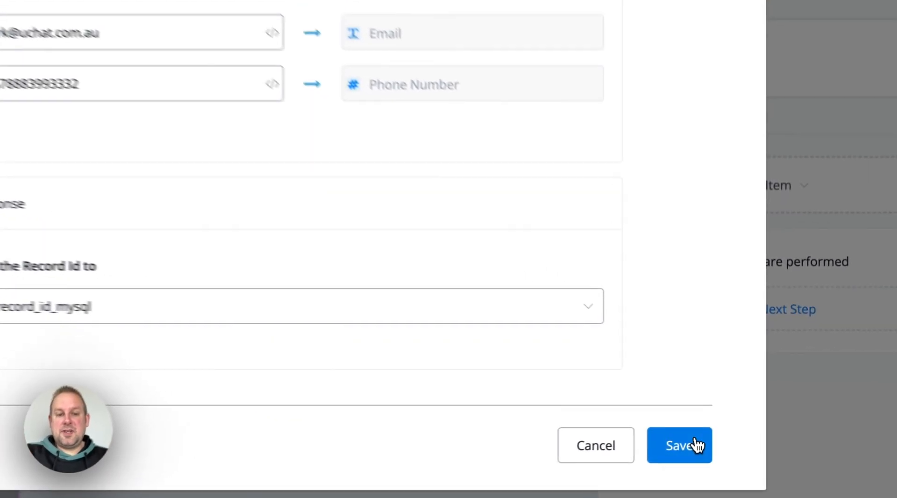
left_click(698, 445)
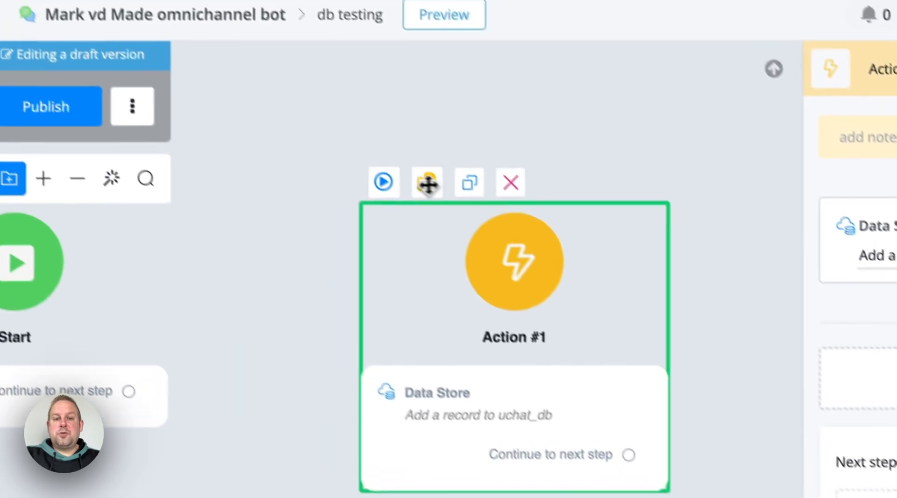
Run the flow from Action #1 in a web preview popup, and close the preview
left_click(382, 180)
left_click(450, 234)
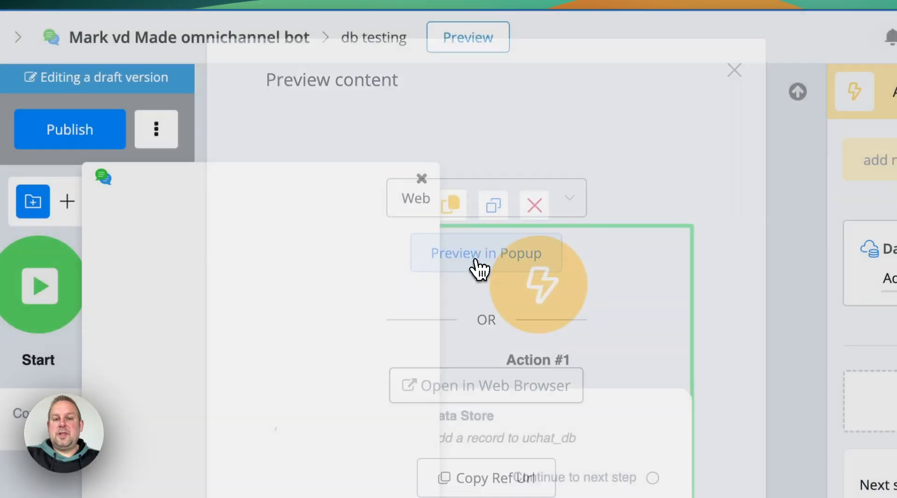
left_click_drag(304, 167, 573, 108)
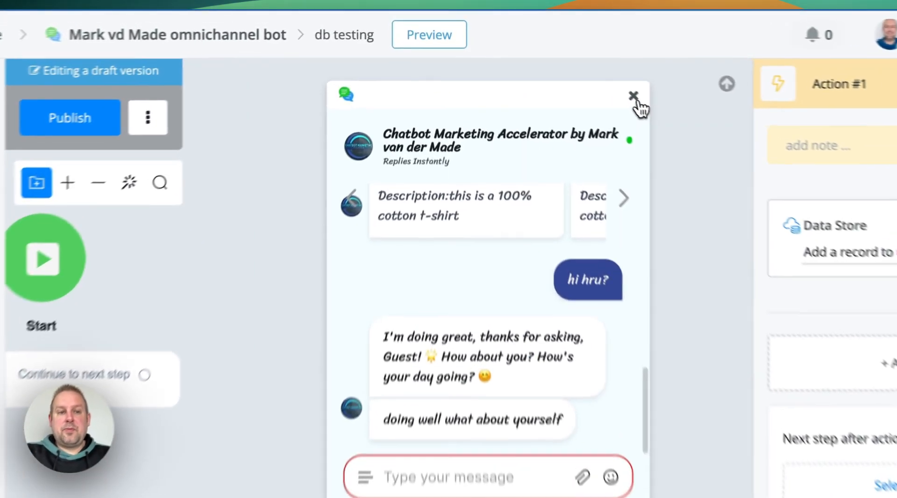
left_click(575, 69)
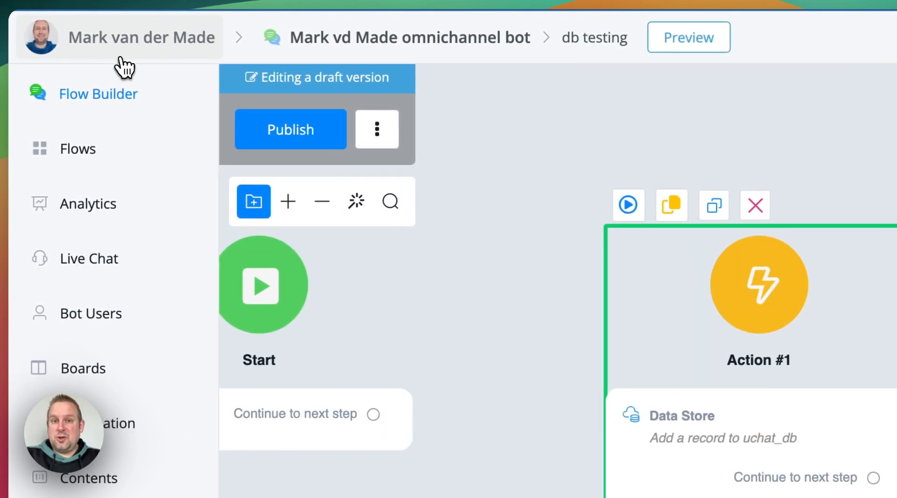
Return to the MySQL data store integration and browse the uchat_db records to check the contact's first name, last name, email and phone number
left_click(119, 49)
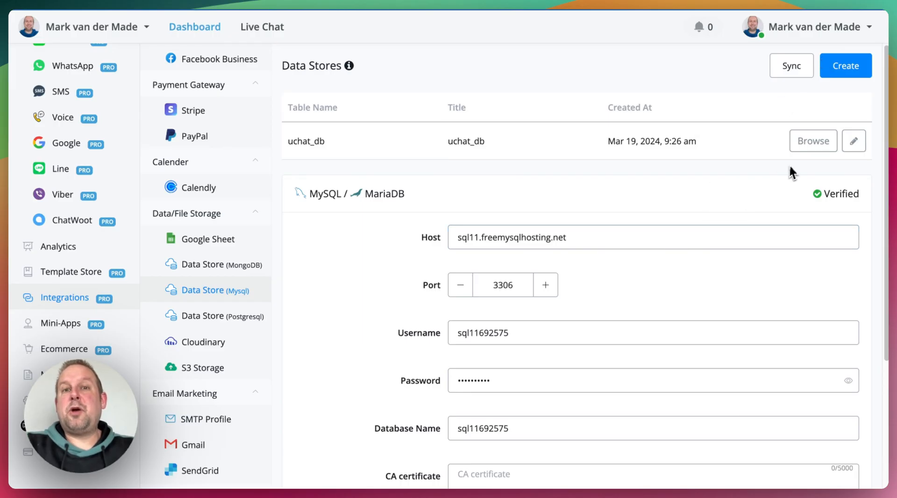
left_click(804, 147)
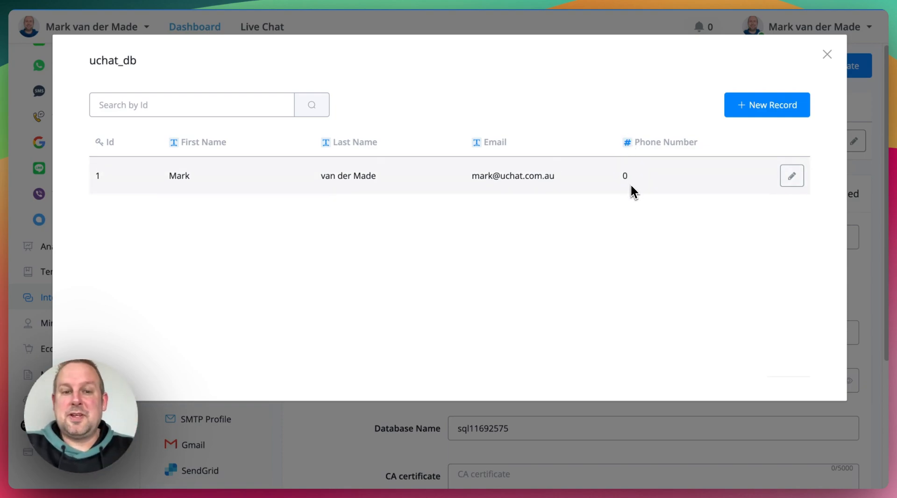
left_click_drag(169, 182, 220, 181)
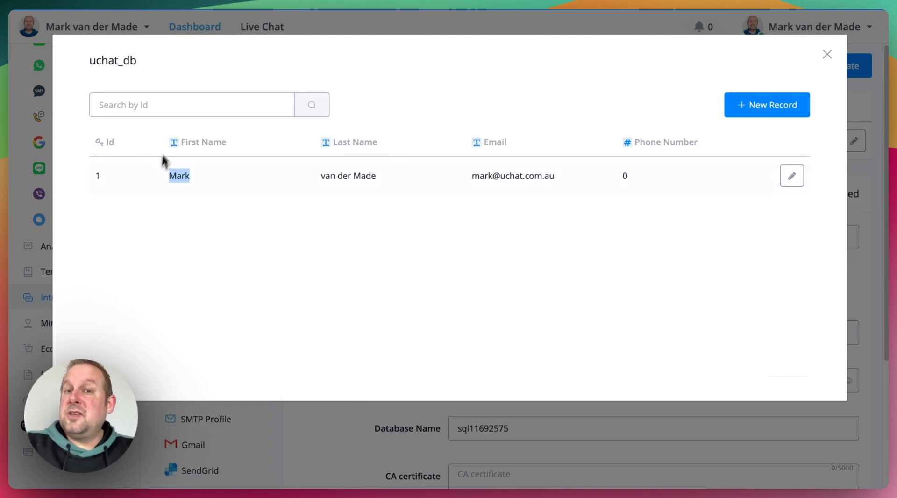
left_click(187, 177)
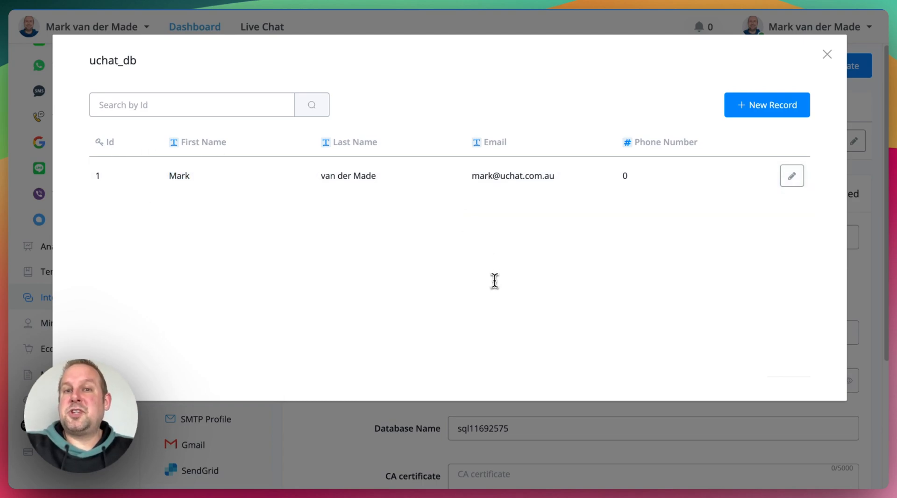
left_click(828, 53)
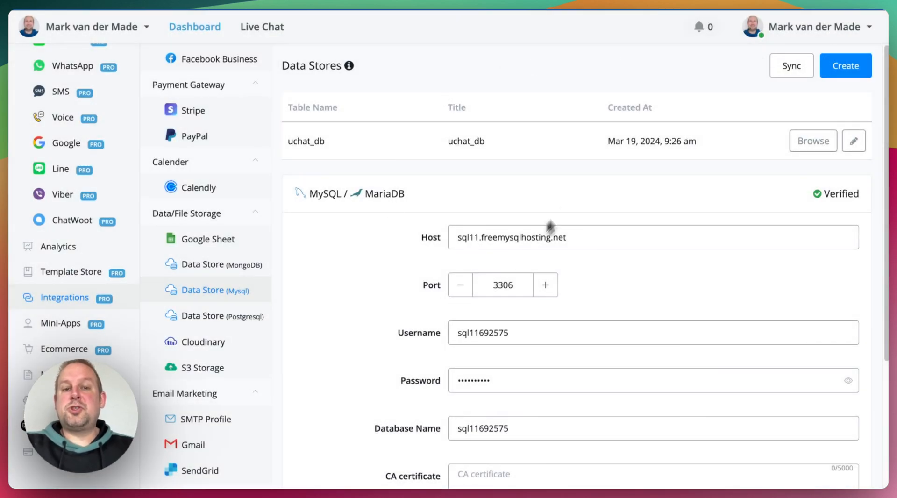